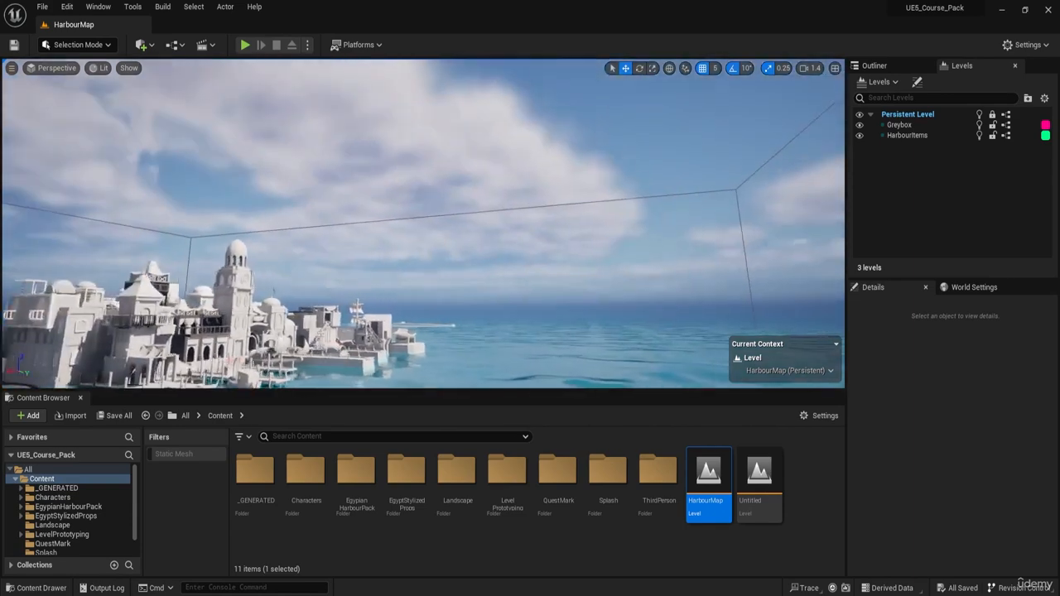
# Examine the current sky in the level and the T_Skybox_Clouds.EXR file in the ResourcePack folder.
pyautogui.moveTo(385, 282); pyautogui.dragTo(439, 280, button='right')
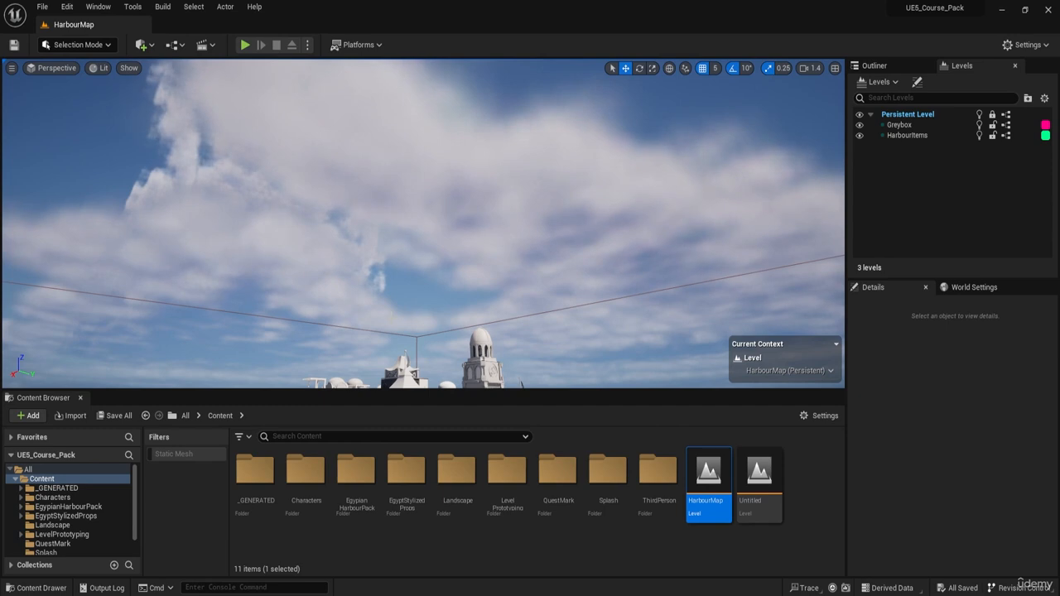
pyautogui.moveTo(0, 157); pyautogui.dragTo(369, 126)
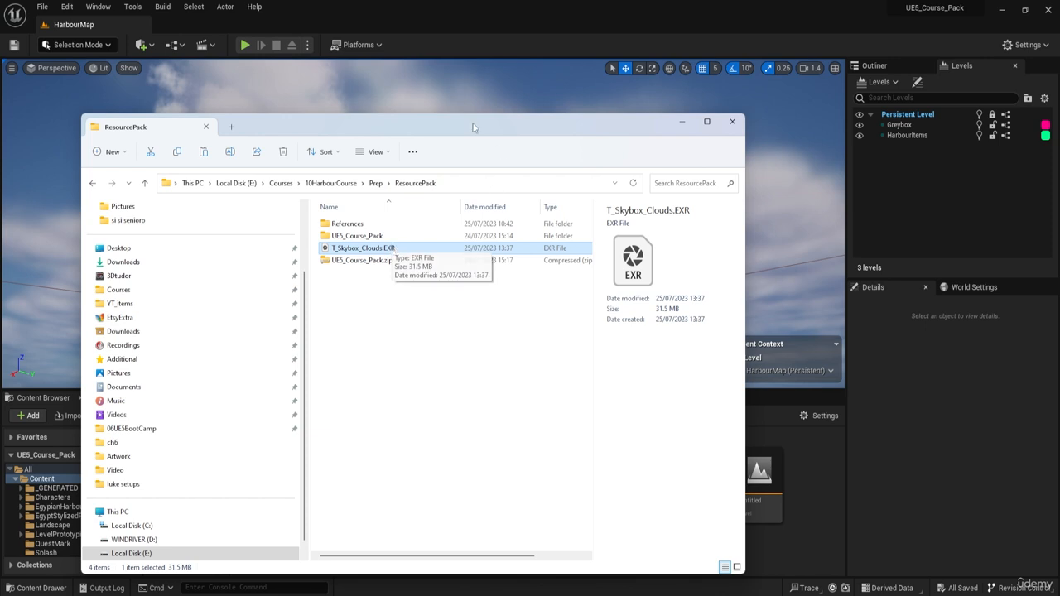
pyautogui.moveTo(473, 127); pyautogui.dragTo(654, 99)
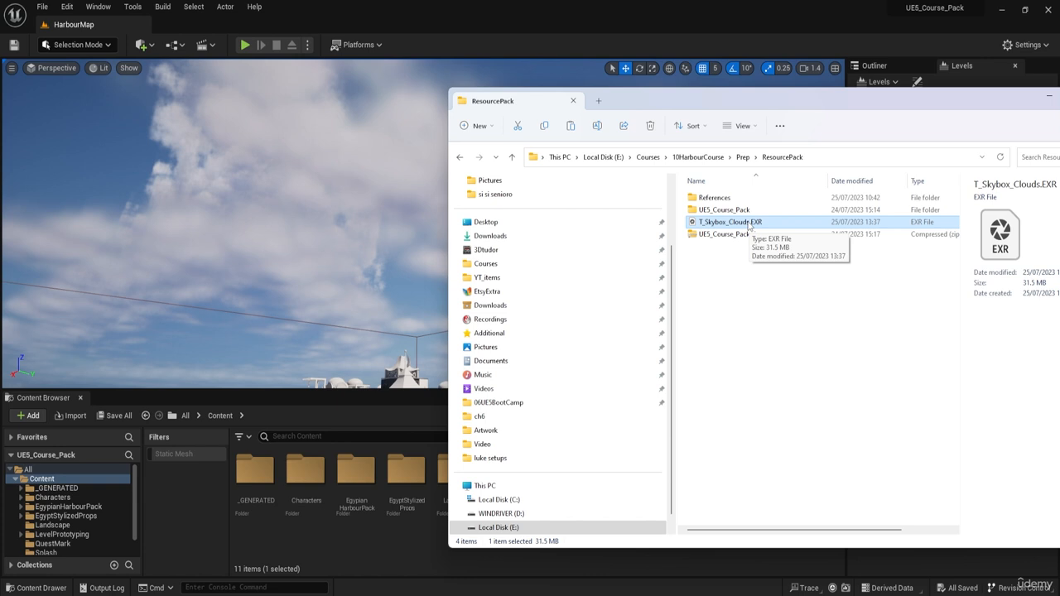
pyautogui.moveTo(670, 108); pyautogui.dragTo(594, 106)
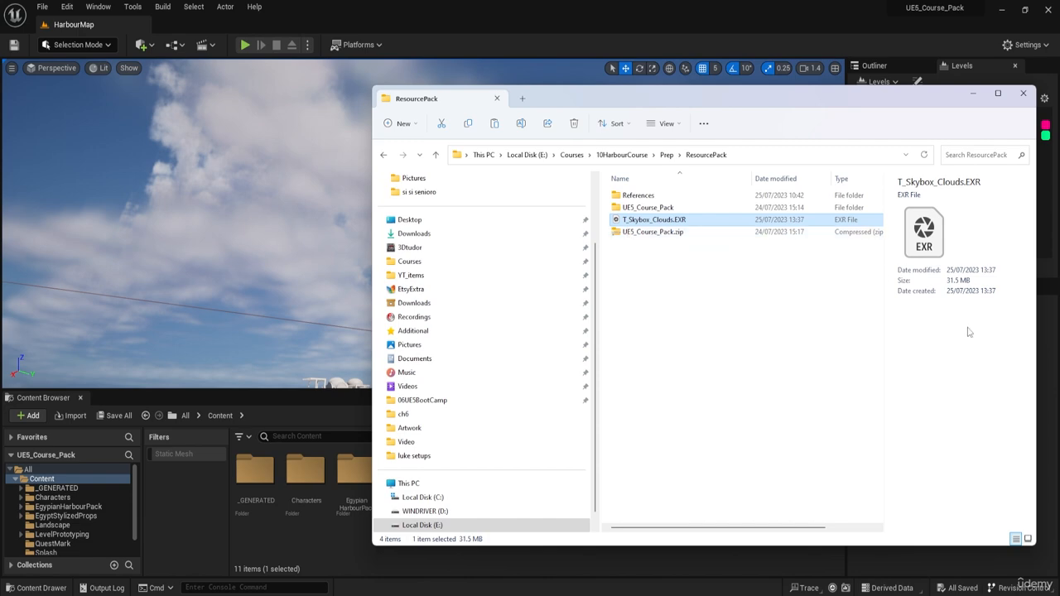
pyautogui.moveTo(680, 91); pyautogui.dragTo(0, 97)
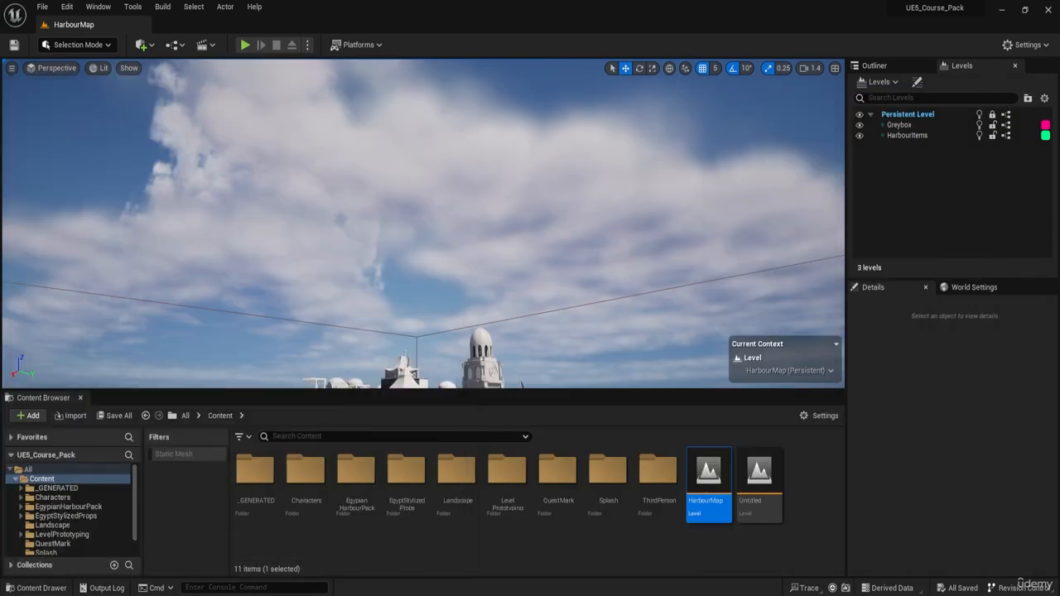
# Import T_Skybox_Clouds.EXR from the ResourcePack folder into the project's Landscape content folder.
pyautogui.doubleClick(467, 486)
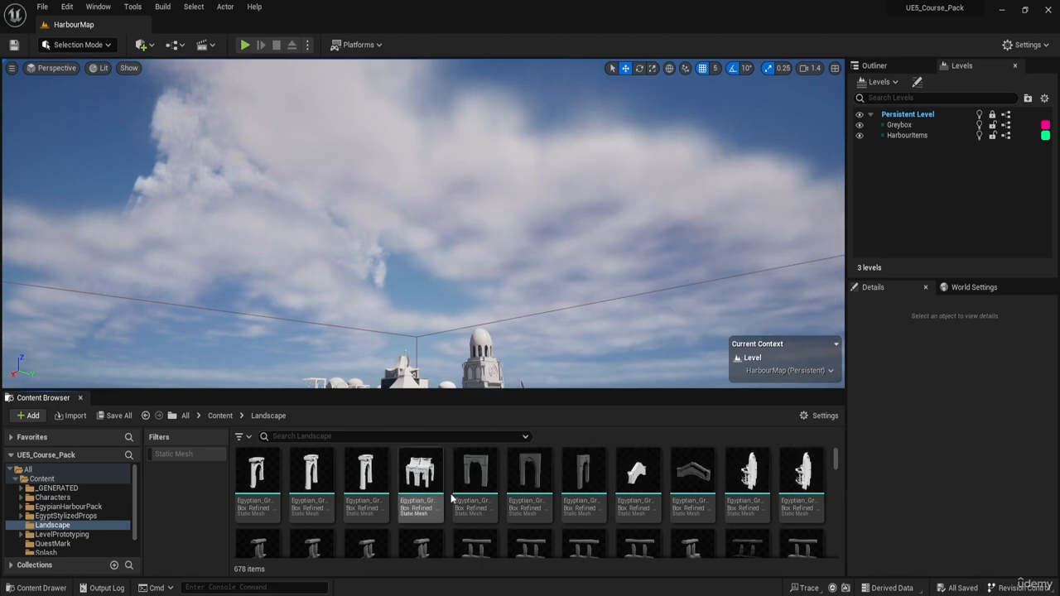
pyautogui.scroll(-1, 463, 497)
pyautogui.moveTo(834, 468); pyautogui.dragTo(834, 563)
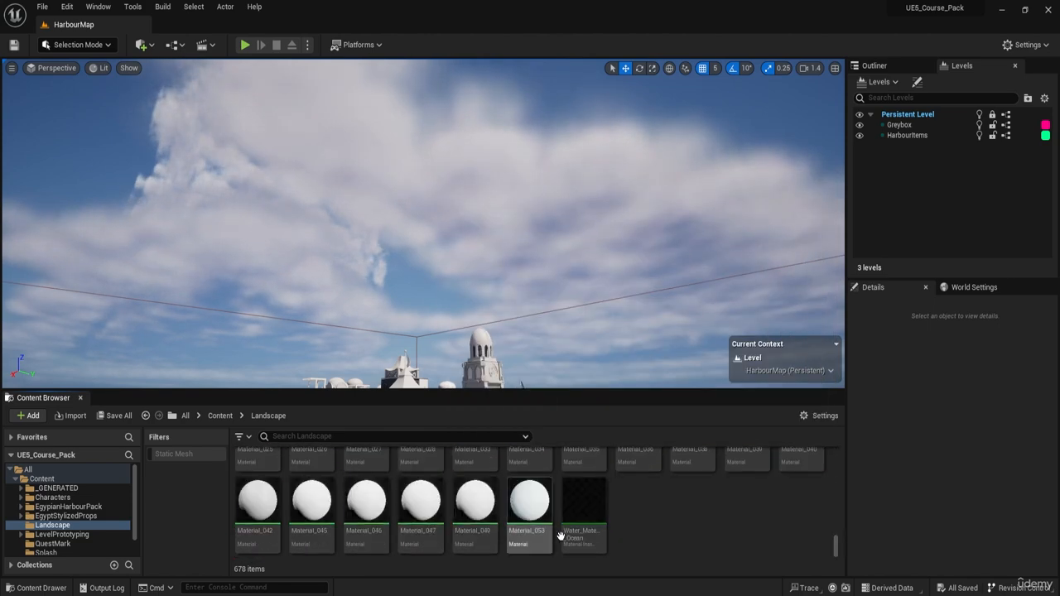
pyautogui.moveTo(511, 391); pyautogui.dragTo(522, 274)
pyautogui.scroll(6, 633, 493)
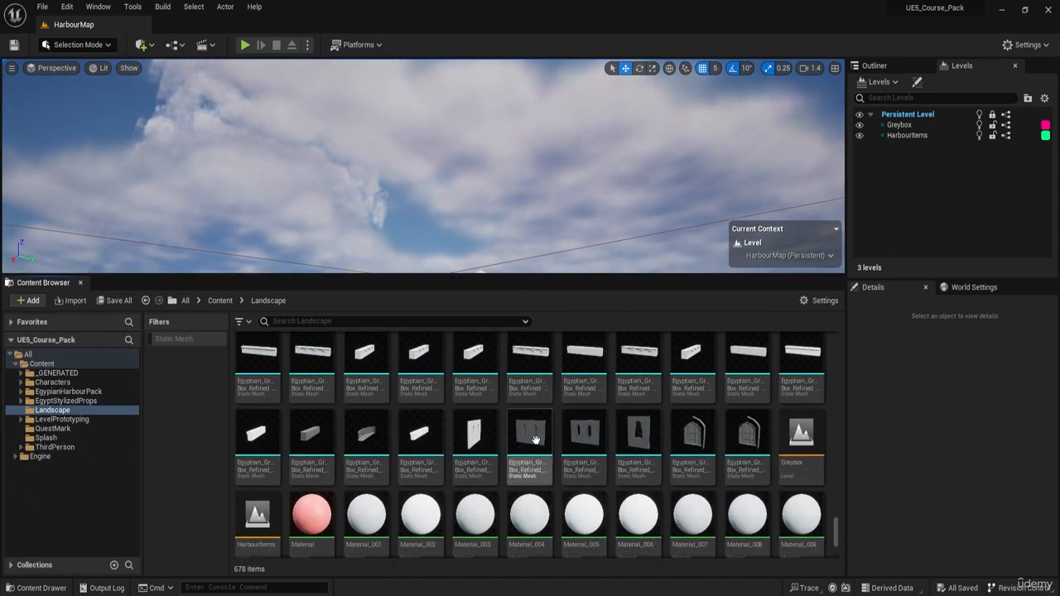
pyautogui.scroll(-6, 554, 480)
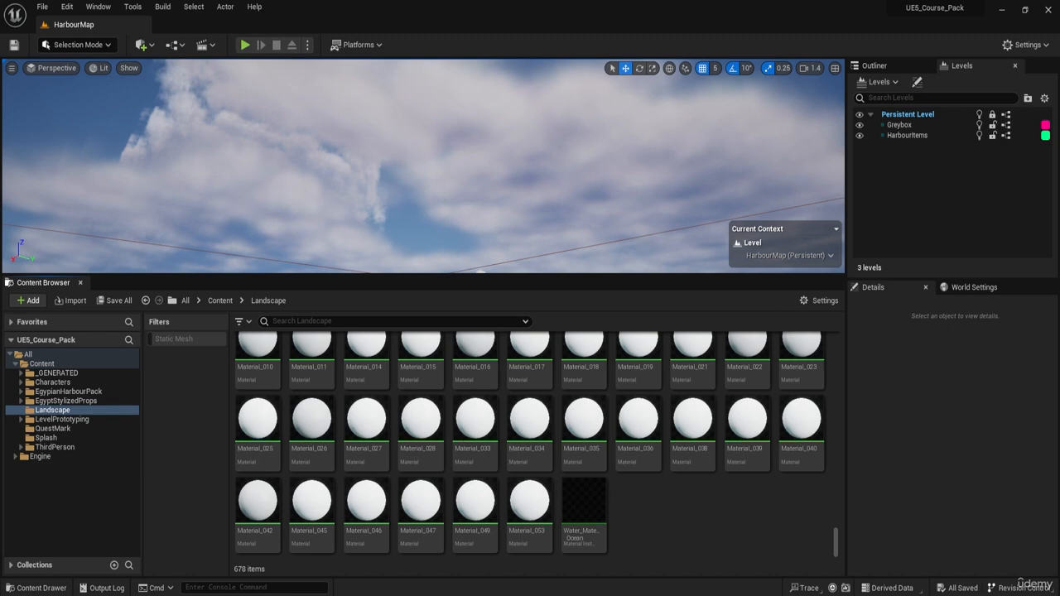
pyautogui.moveTo(2, 171); pyautogui.dragTo(460, 153)
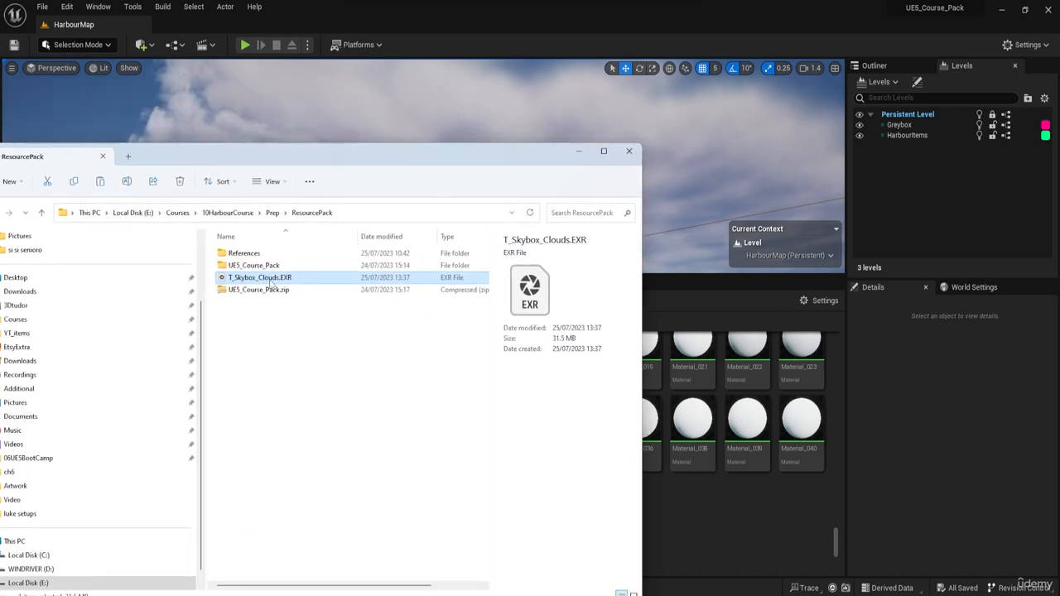
pyautogui.moveTo(271, 280); pyautogui.dragTo(674, 528)
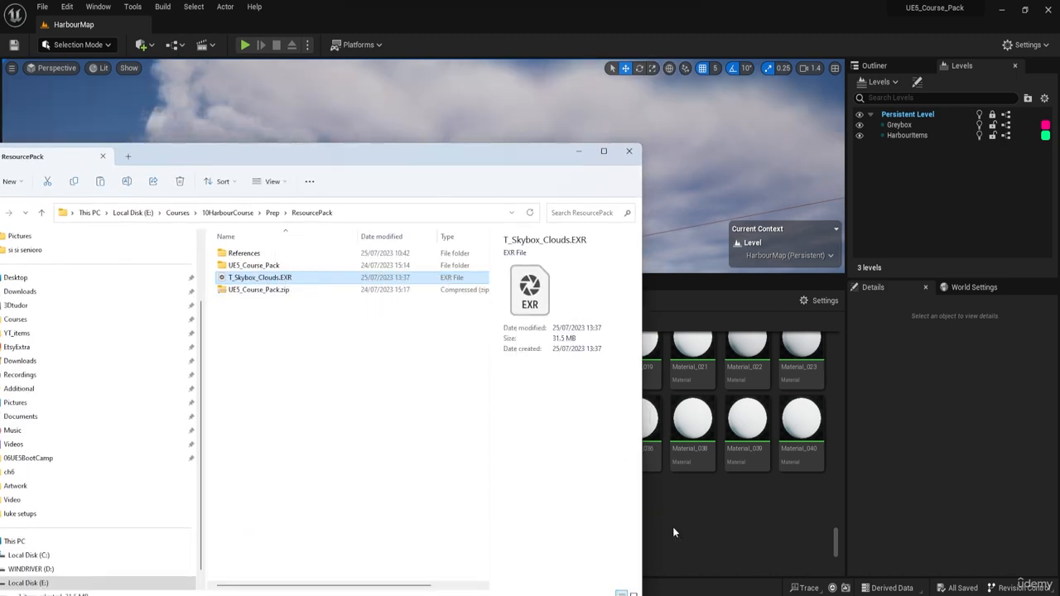
pyautogui.click(578, 151)
# Inspect the imported T_Skybox_Clouds texture and its resolution in the texture editor, and close the editor.
pyautogui.moveTo(588, 517)
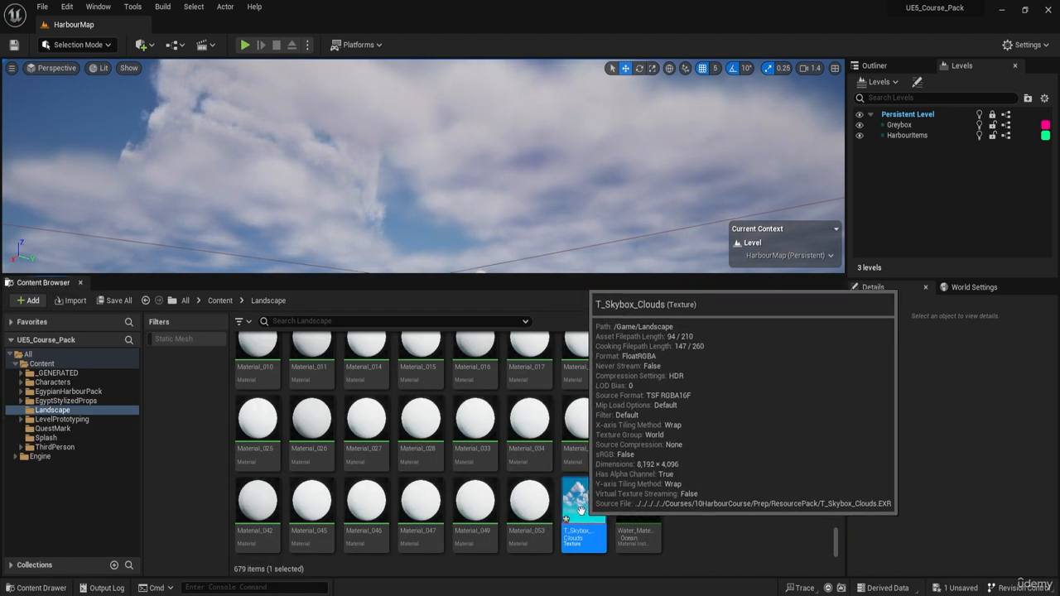
pyautogui.doubleClick(589, 517)
pyautogui.doubleClick(217, 93)
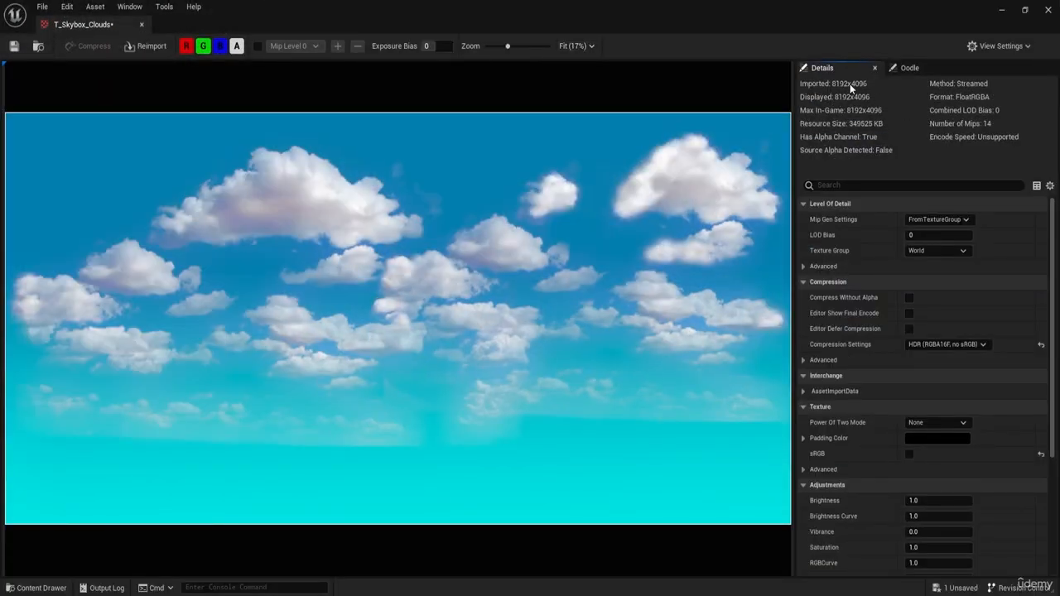
pyautogui.scroll(-1, 422, 331)
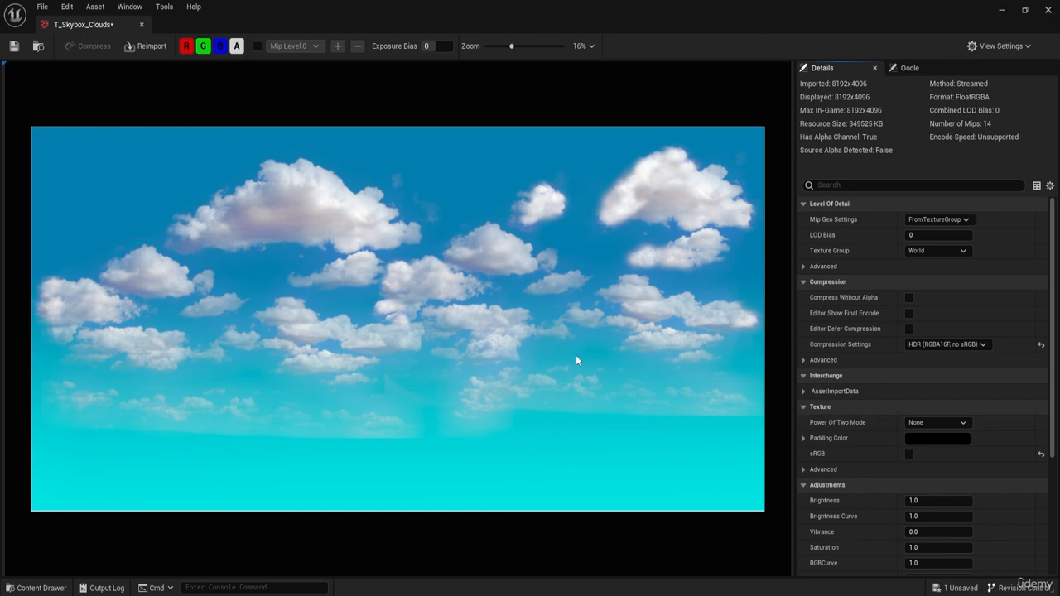
pyautogui.click(1048, 10)
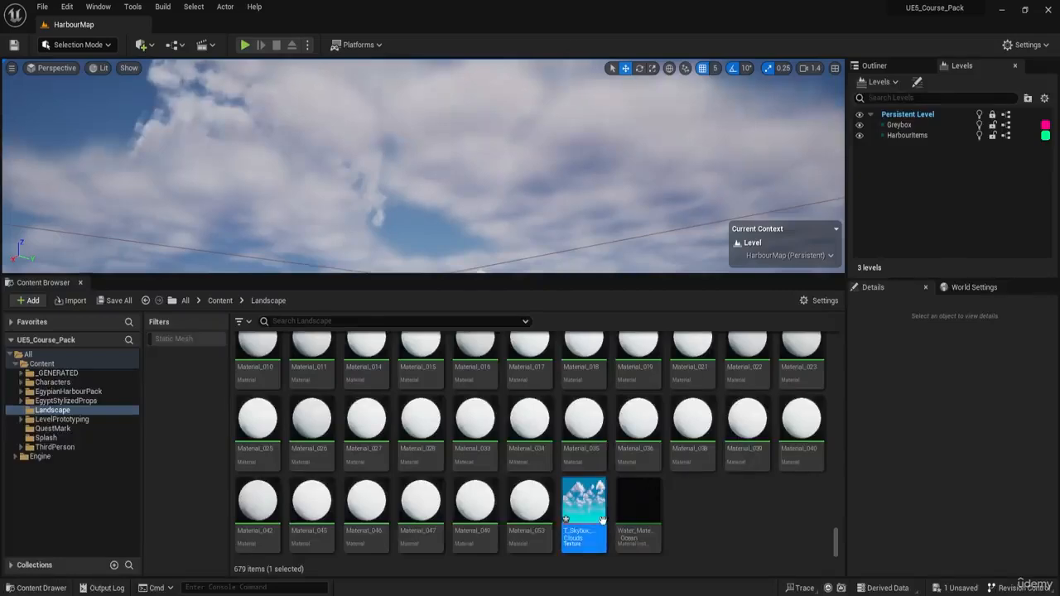
# Create a new folder named Skybox inside the Landscape folder.
pyautogui.moveTo(530, 125); pyautogui.dragTo(556, 197, button='right')
pyautogui.moveTo(582, 507)
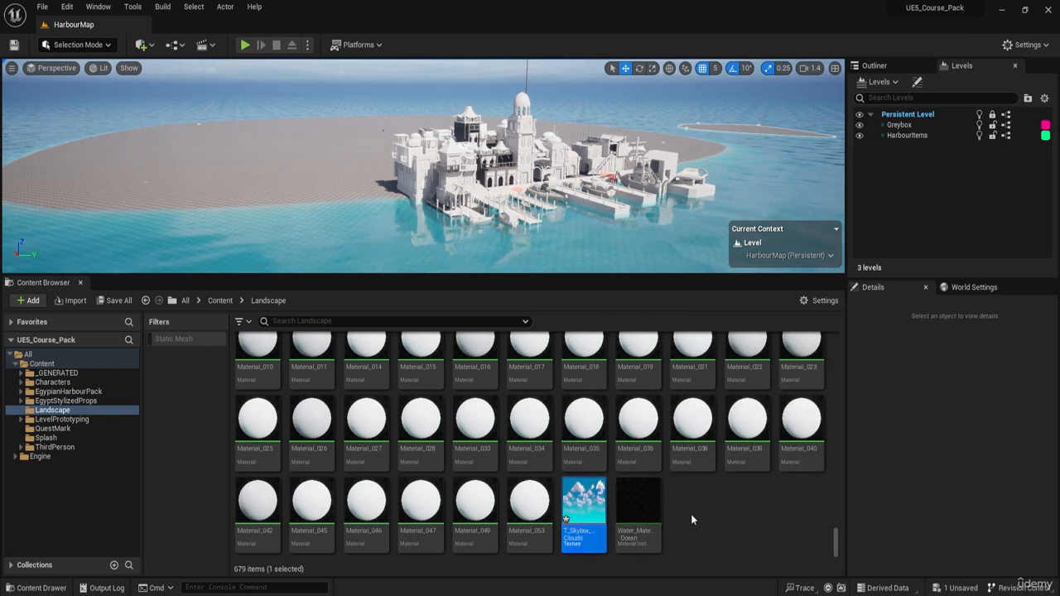
pyautogui.rightClick(681, 502)
pyautogui.moveTo(701, 338)
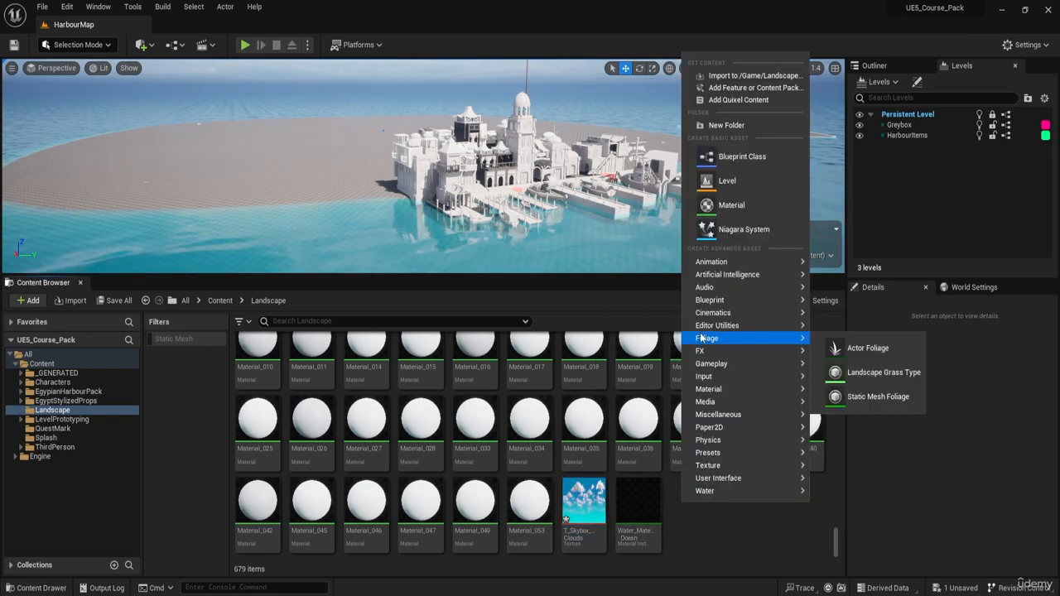
pyautogui.click(727, 125)
pyautogui.write('Skybox')
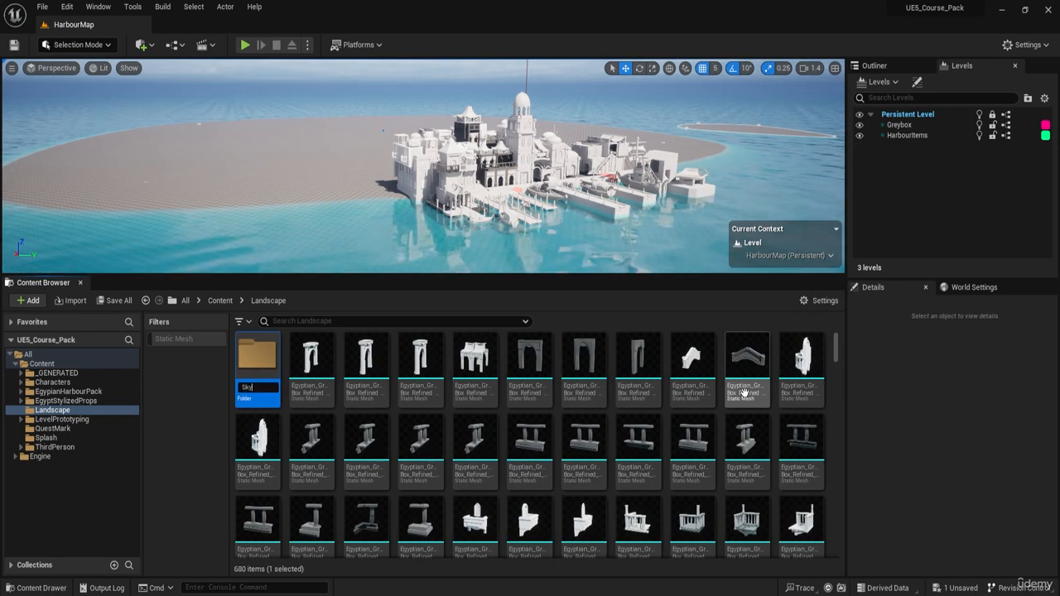
pyautogui.press('Return')
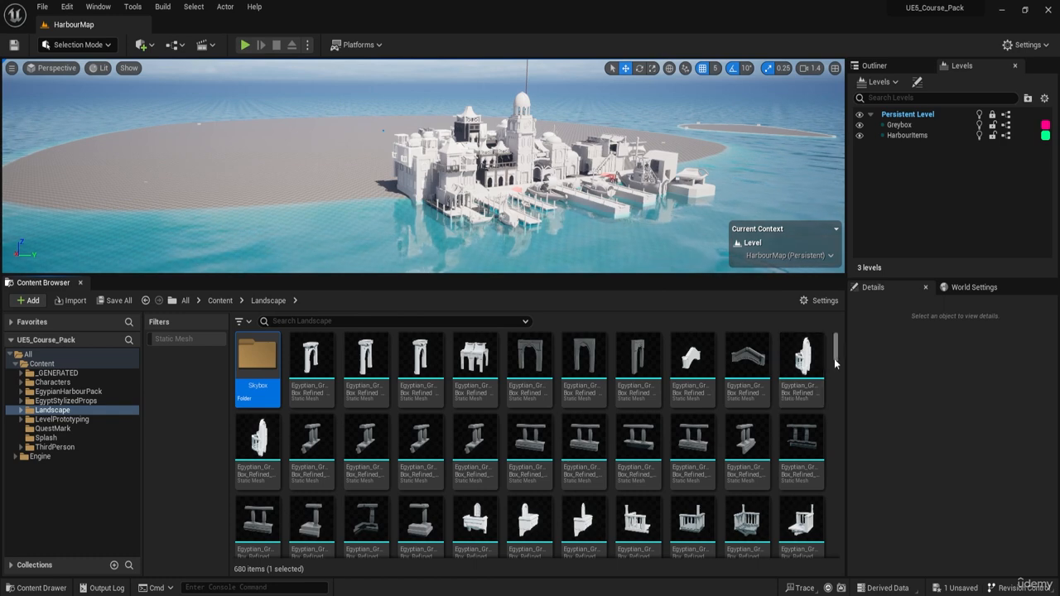
# Move the T_Skybox_Clouds texture into the Skybox folder and open that folder.
pyautogui.scroll(-20, 791, 557)
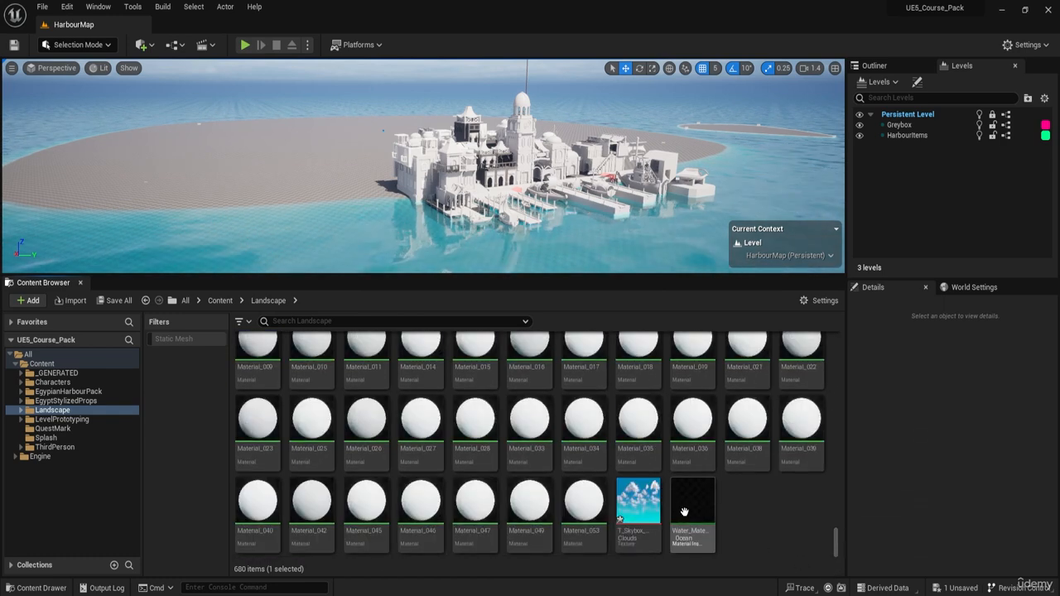
pyautogui.click(654, 497)
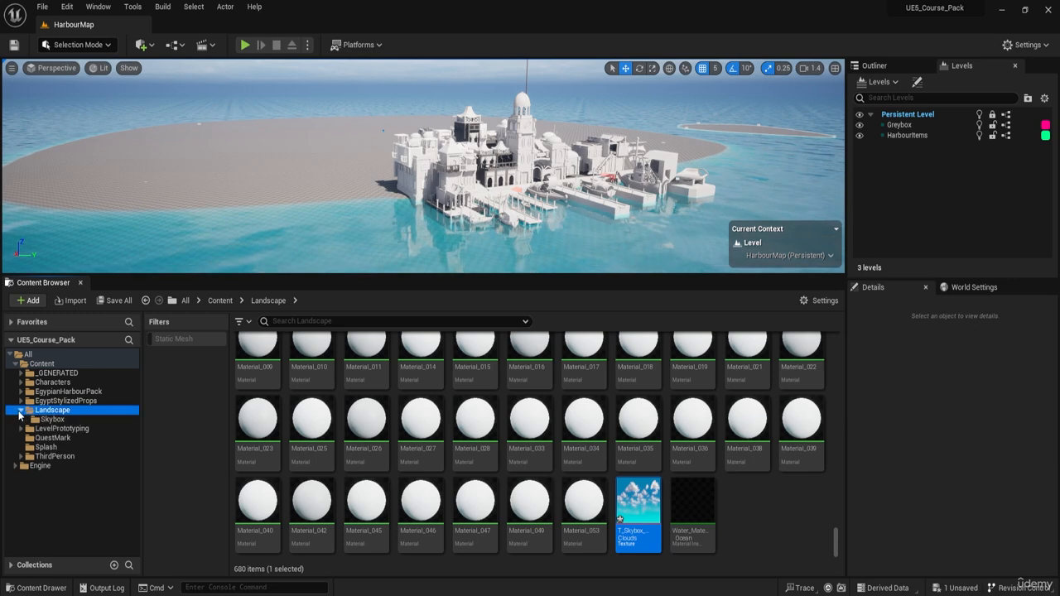
pyautogui.moveTo(637, 501); pyautogui.dragTo(36, 419)
pyautogui.click(64, 443)
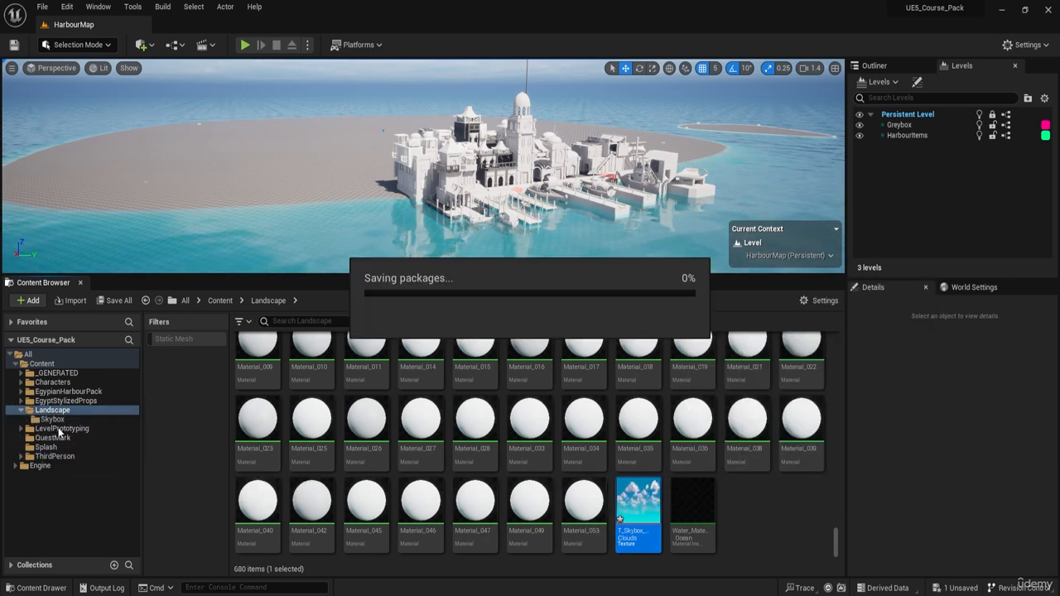
pyautogui.click(51, 419)
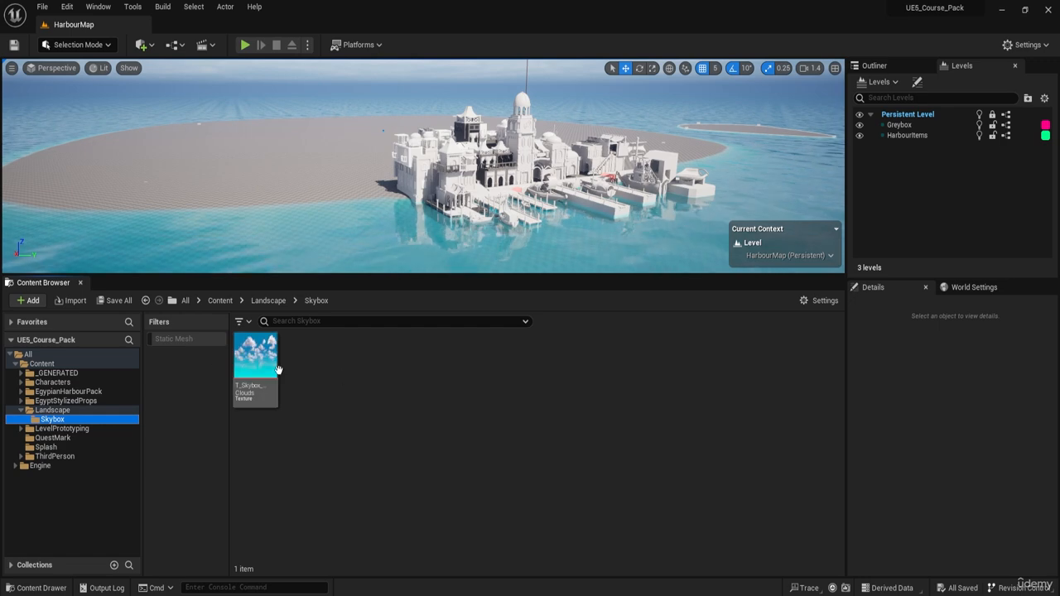
pyautogui.moveTo(244, 372)
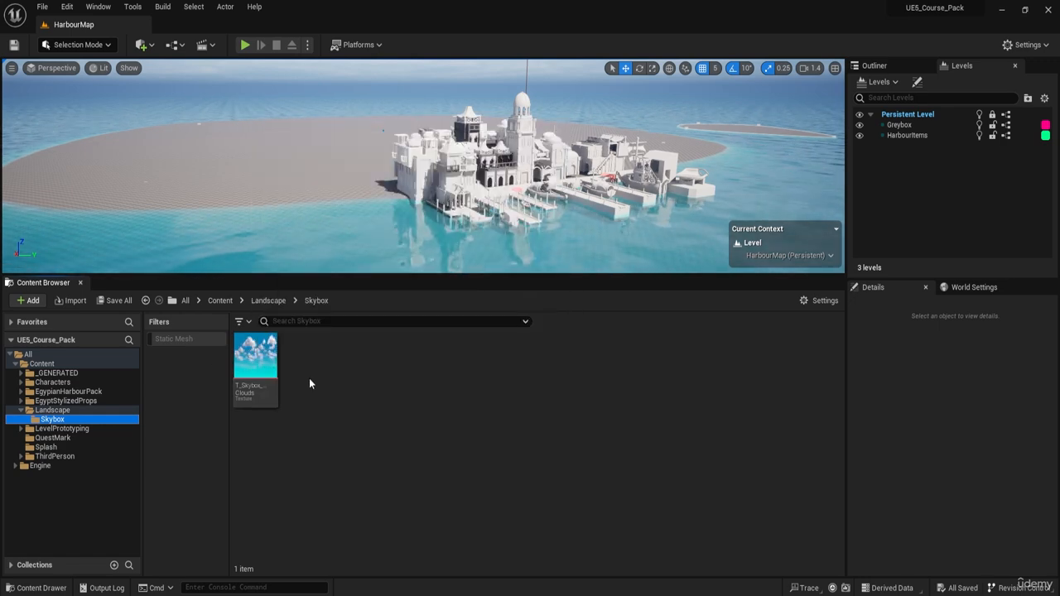
# Create a material named M_Skybox in the Skybox folder and open it for editing.
pyautogui.rightClick(308, 377)
pyautogui.click(275, 431)
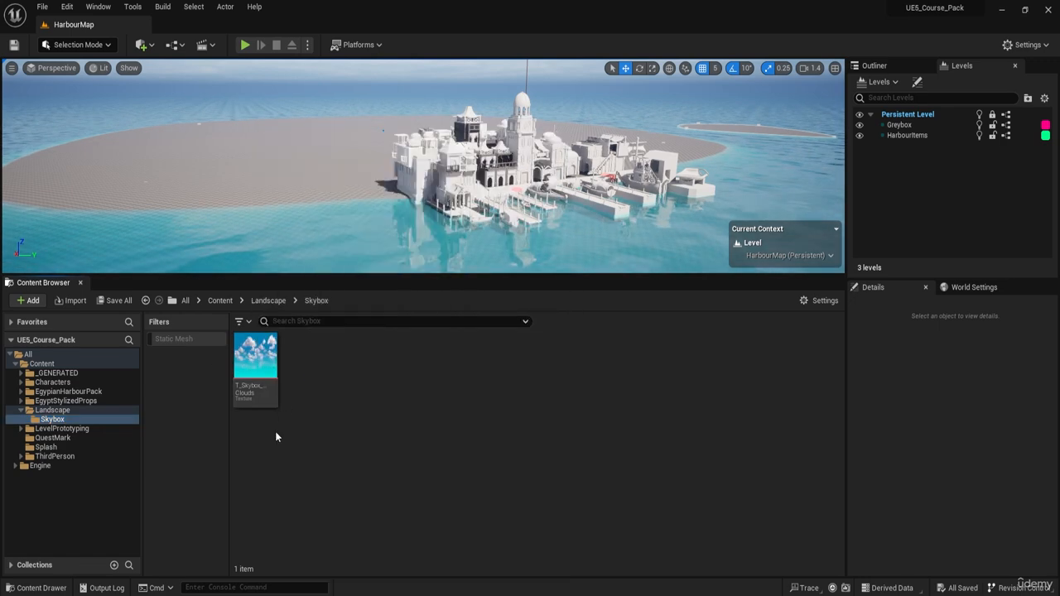
pyautogui.rightClick(339, 372)
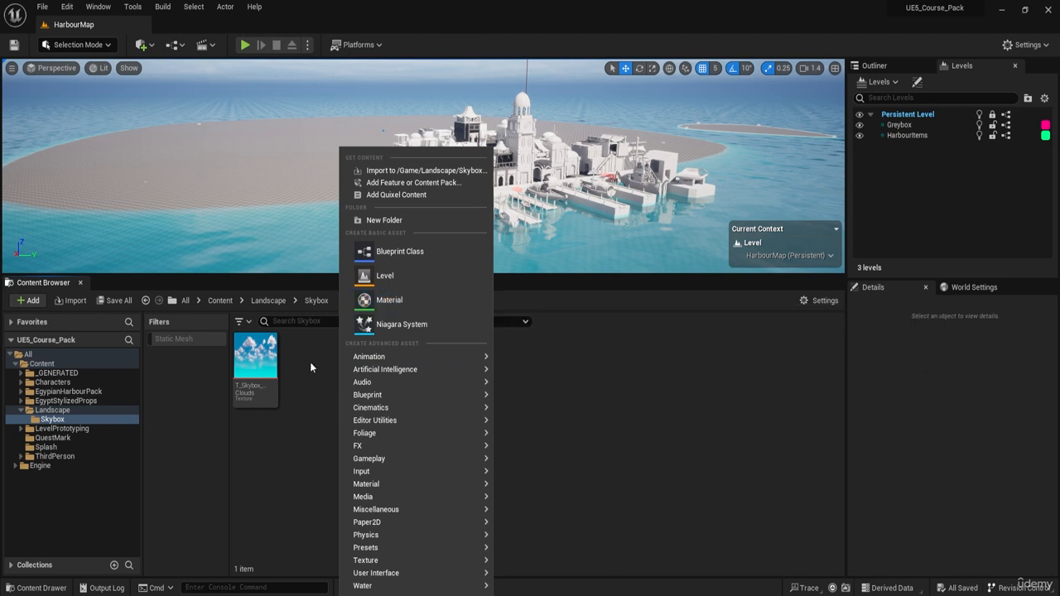
pyautogui.click(417, 302)
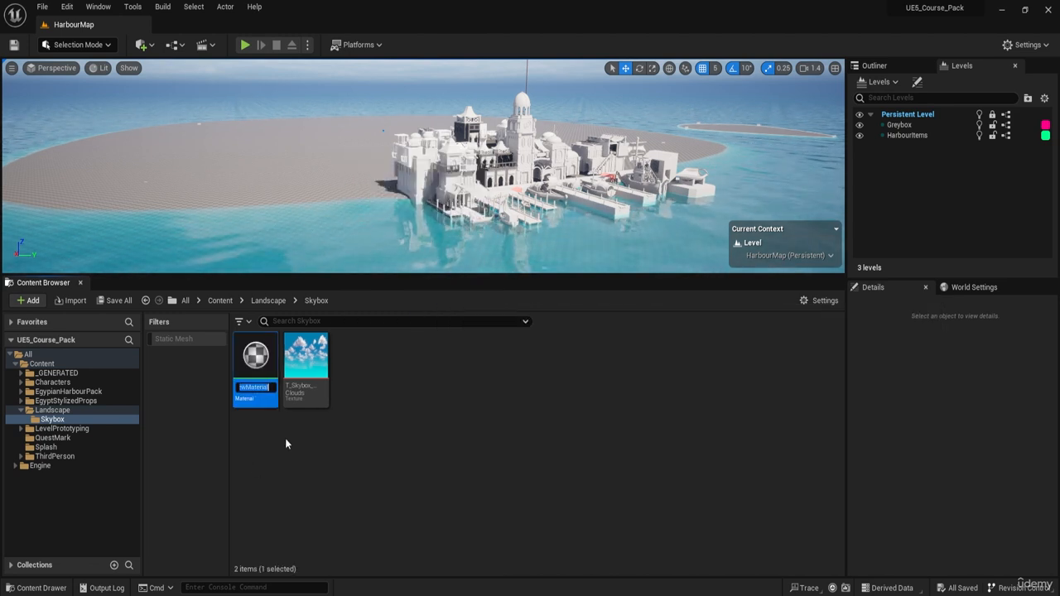
pyautogui.write('M_Skybox')
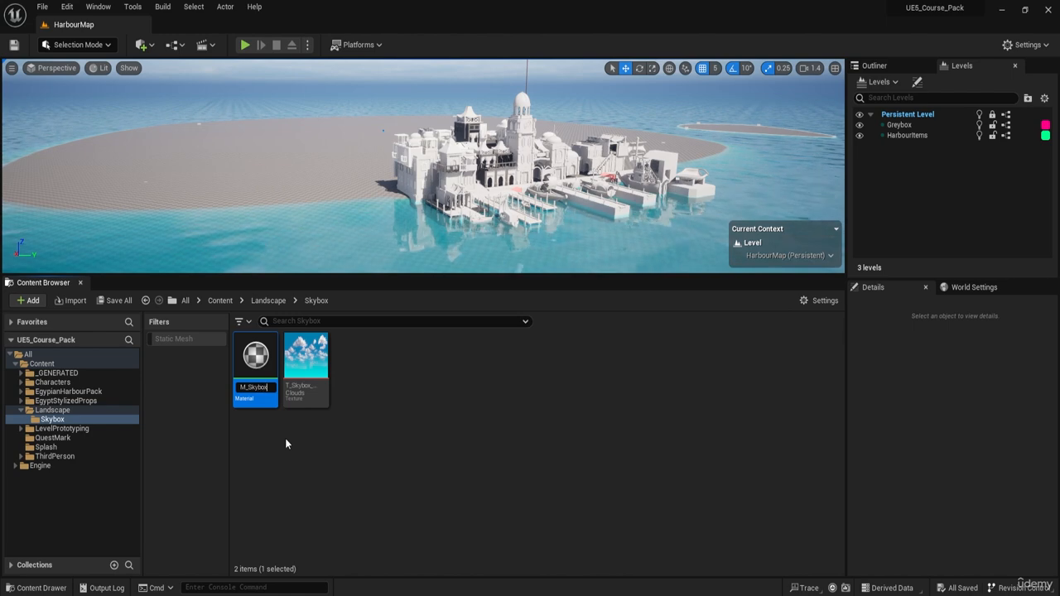
pyautogui.press('Return')
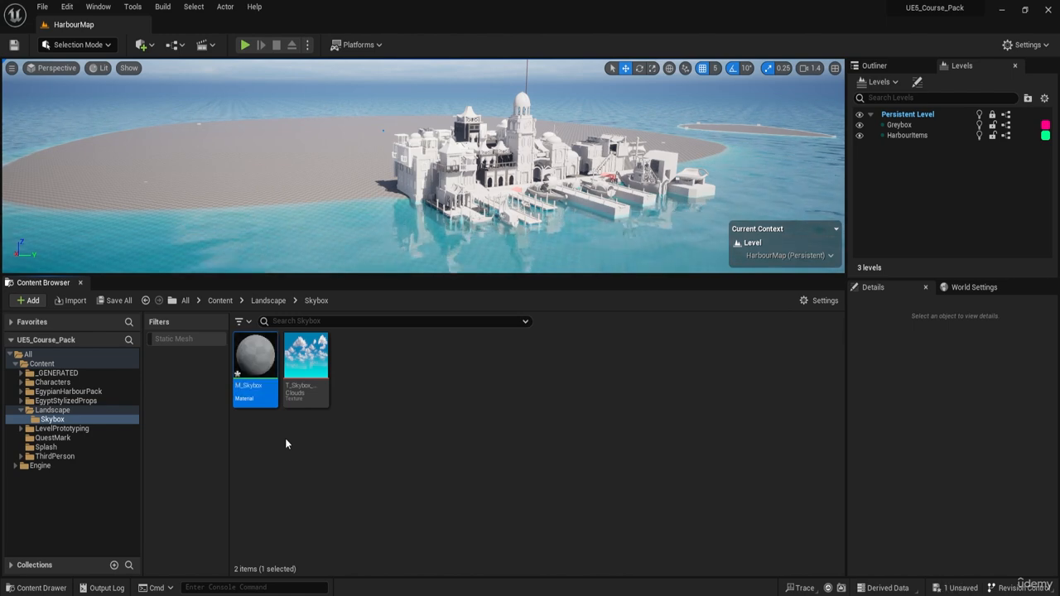
pyautogui.doubleClick(255, 356)
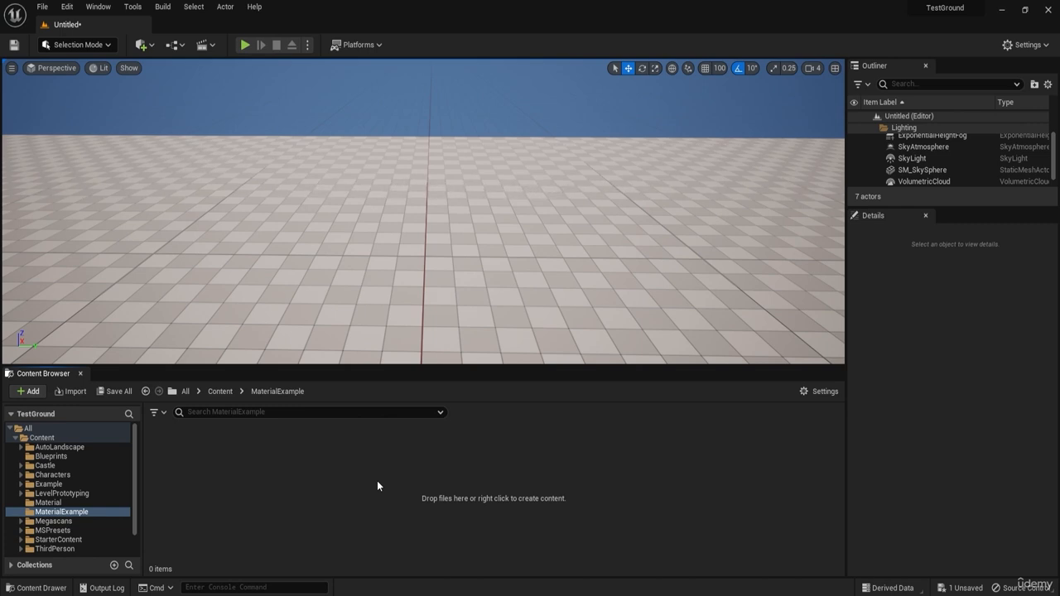
# In the TestGround project, create a material named Material in the MaterialExample folder.
pyautogui.rightClick(328, 483)
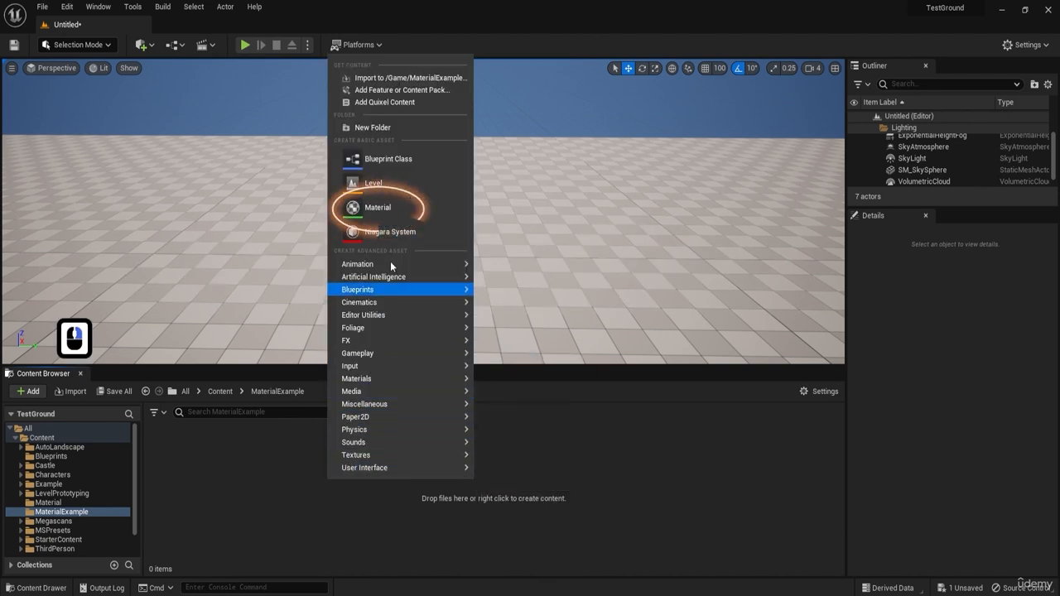
pyautogui.click(395, 212)
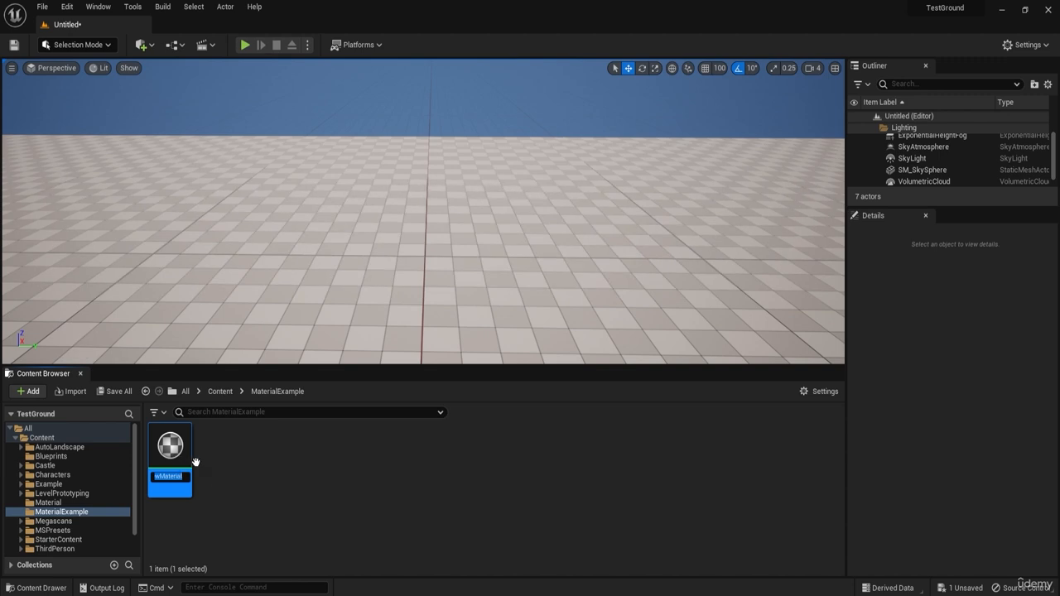
pyautogui.press('shift')
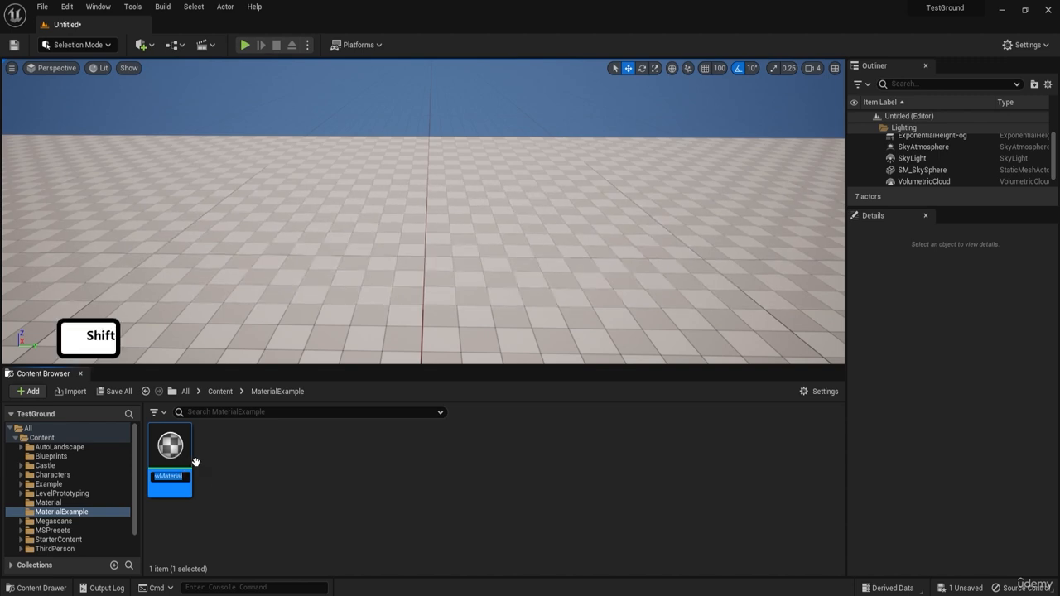
pyautogui.write('Material')
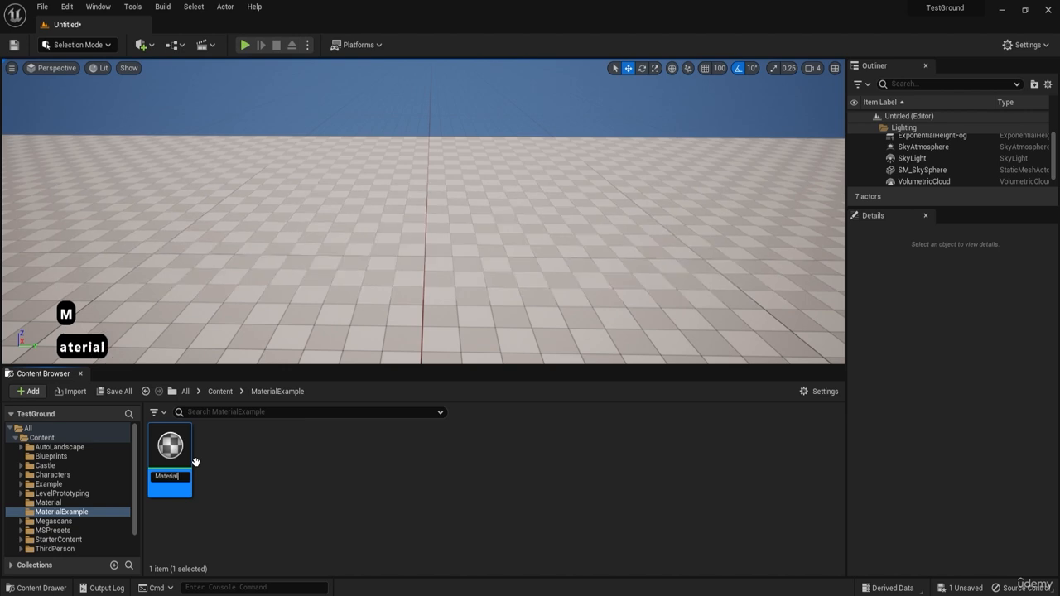
pyautogui.press('Return')
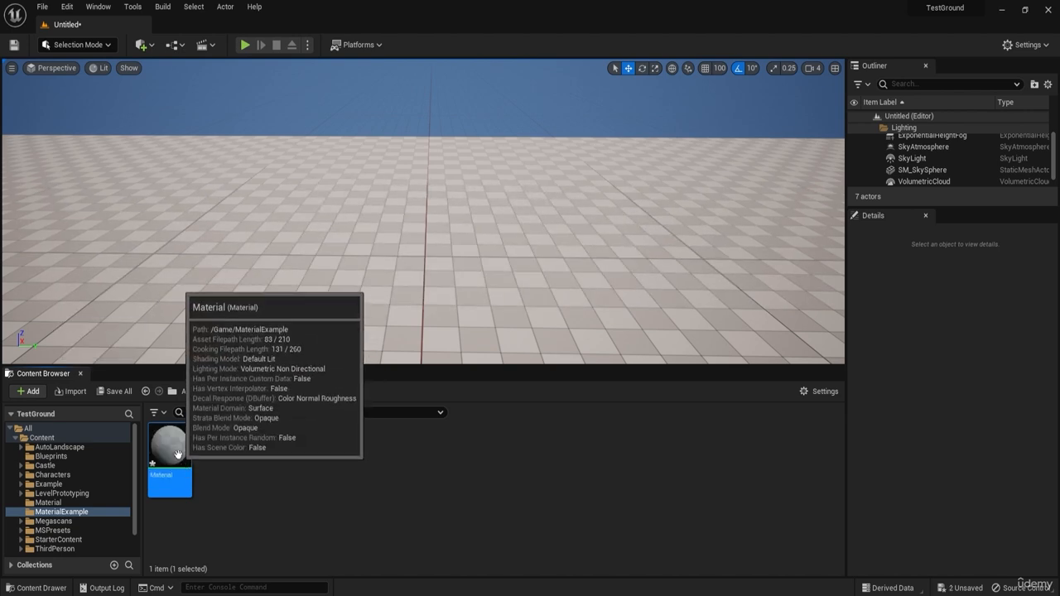
# Open the Material asset in a maximized material editor and examine the inputs of its result node.
pyautogui.doubleClick(177, 454)
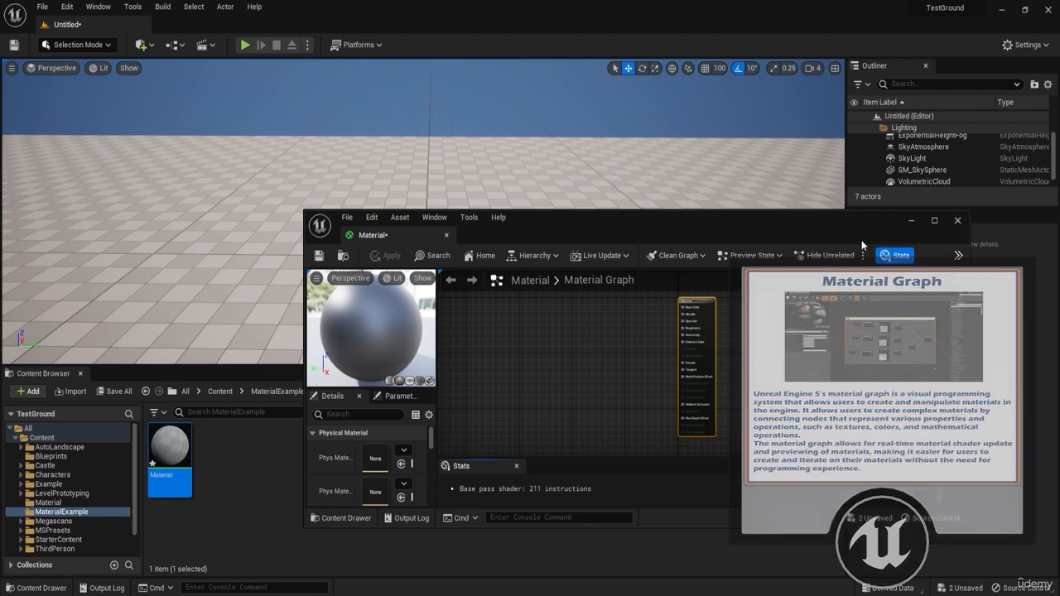
pyautogui.click(934, 221)
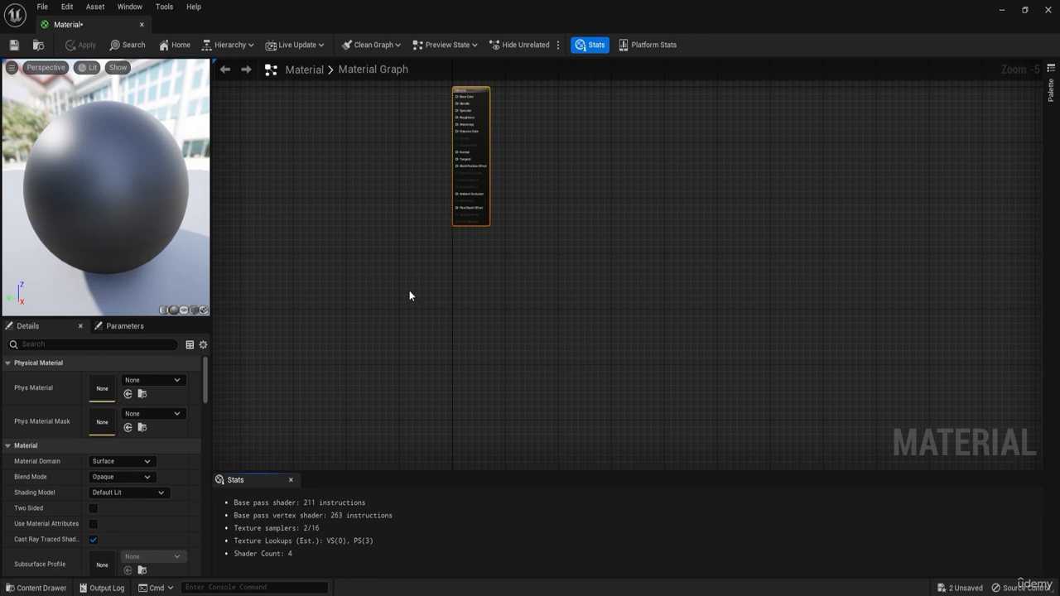
pyautogui.moveTo(409, 295); pyautogui.dragTo(535, 350, button='right')
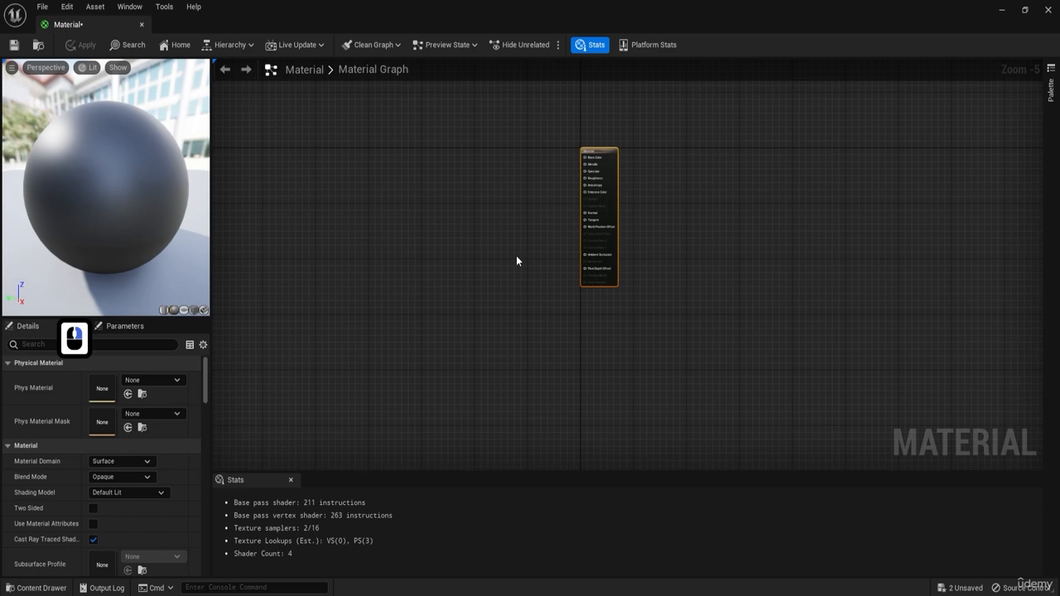
pyautogui.scroll(3, 516, 260)
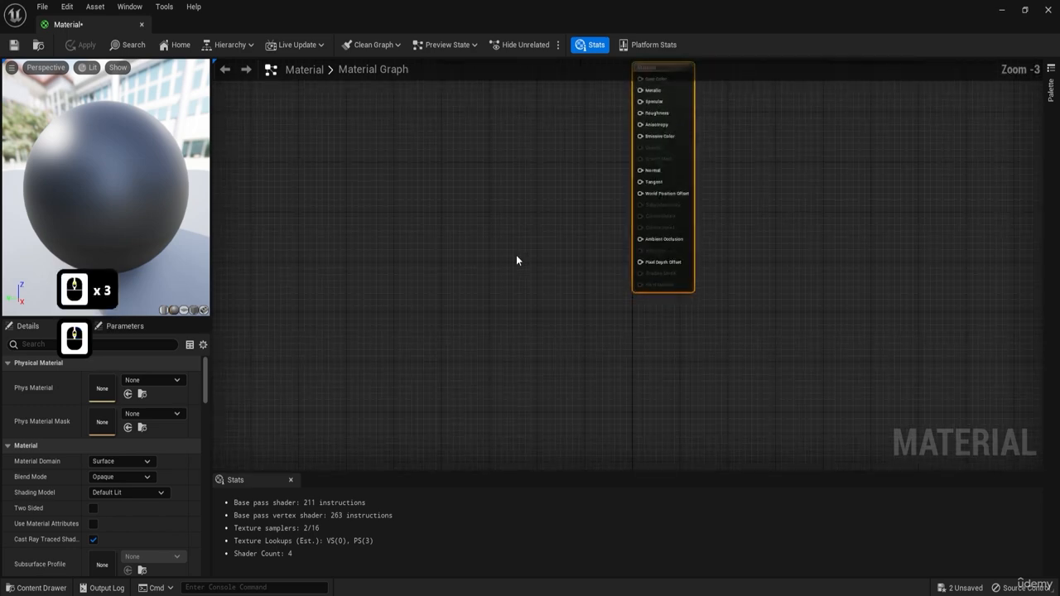
pyautogui.scroll(-4, 516, 255)
pyautogui.scroll(4, 524, 220)
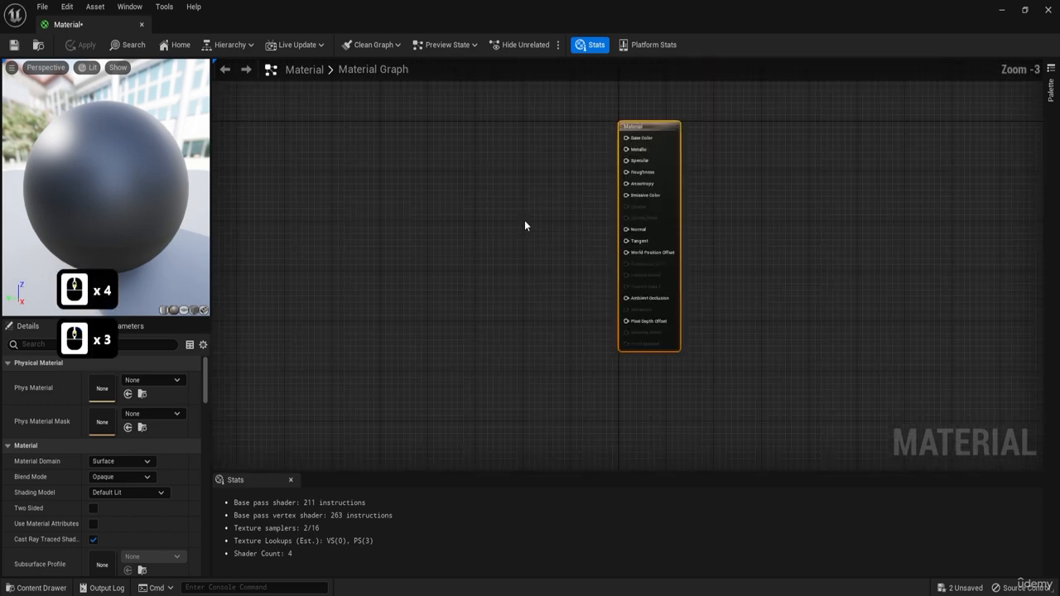
pyautogui.click(645, 126)
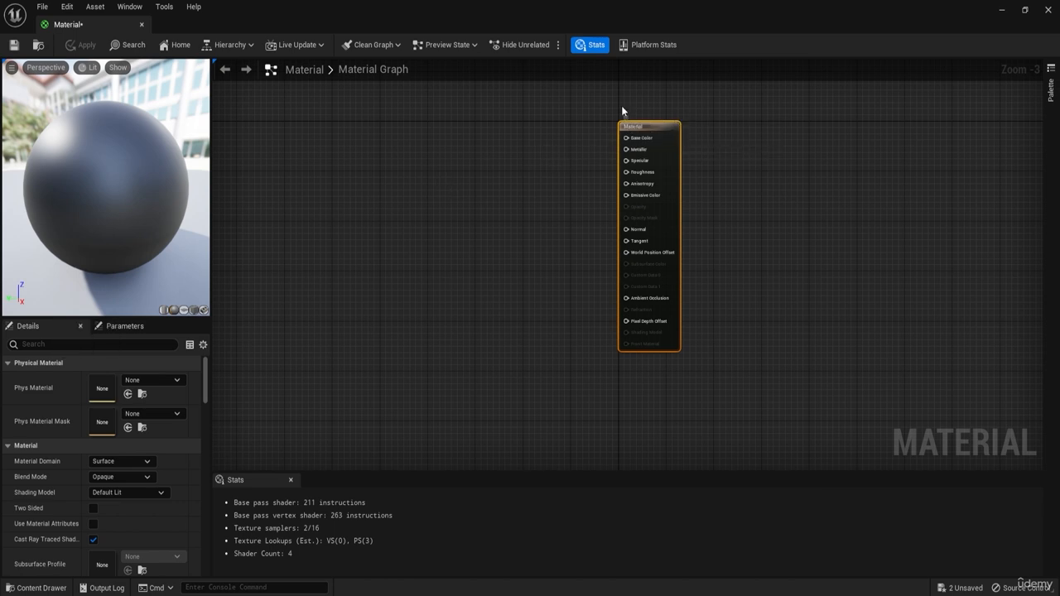
pyautogui.click(672, 126)
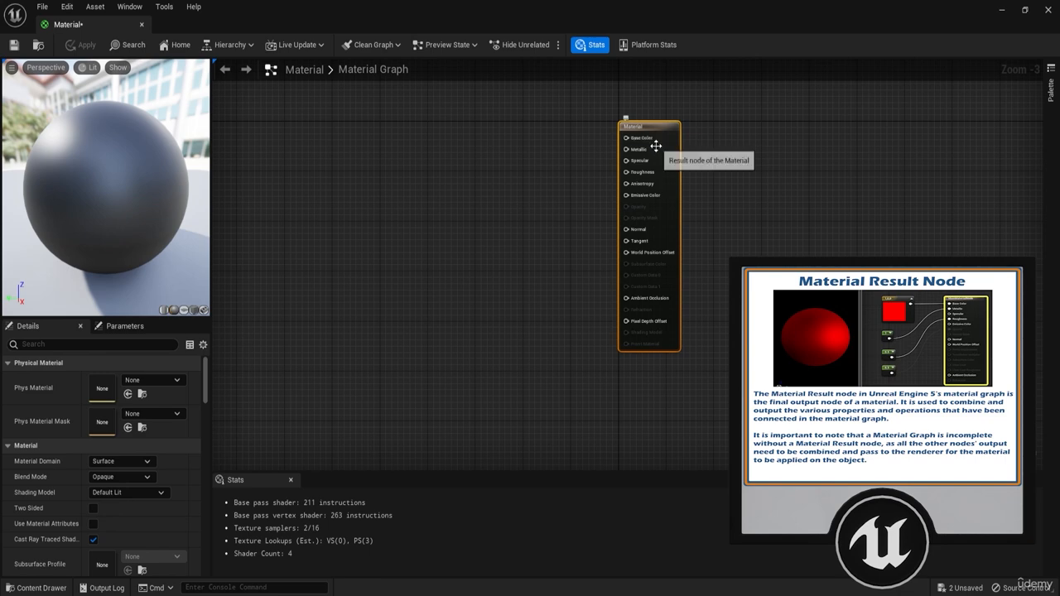
pyautogui.scroll(3, 652, 137)
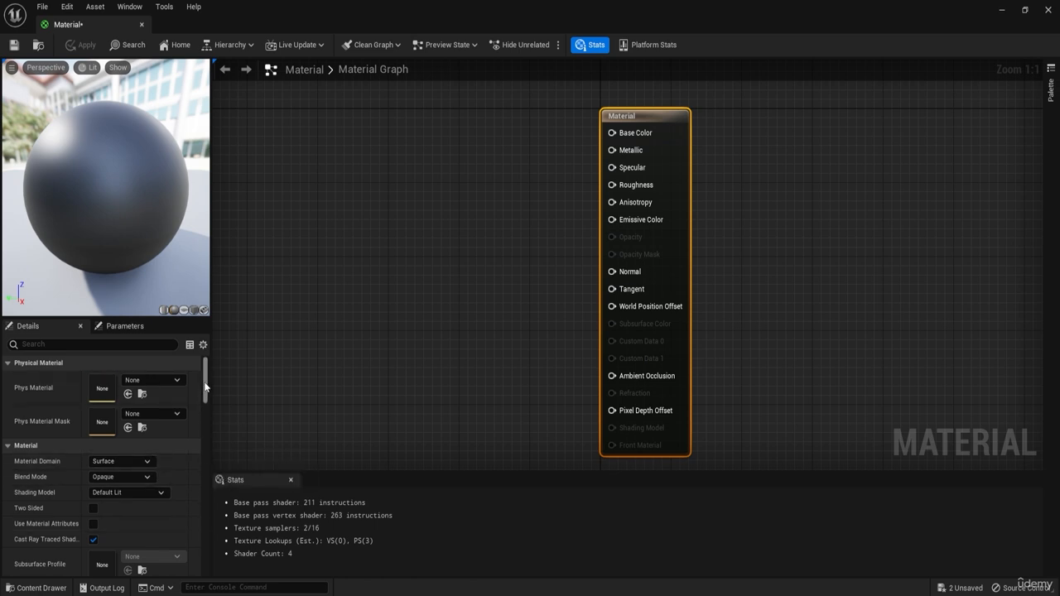
# Switch the material's blend mode to Masked and back to Opaque.
pyautogui.moveTo(205, 386)
pyautogui.mouseDown()
pyautogui.moveTo(212, 421)
pyautogui.moveTo(206, 376)
pyautogui.moveTo(207, 422)
pyautogui.moveTo(203, 374)
pyautogui.mouseUp()
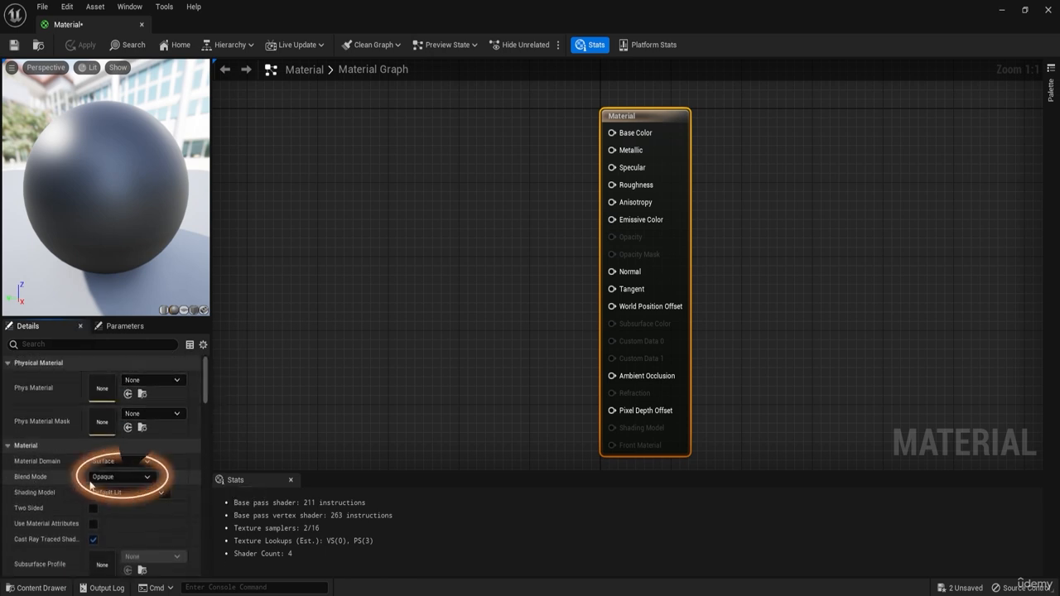
pyautogui.click(113, 480)
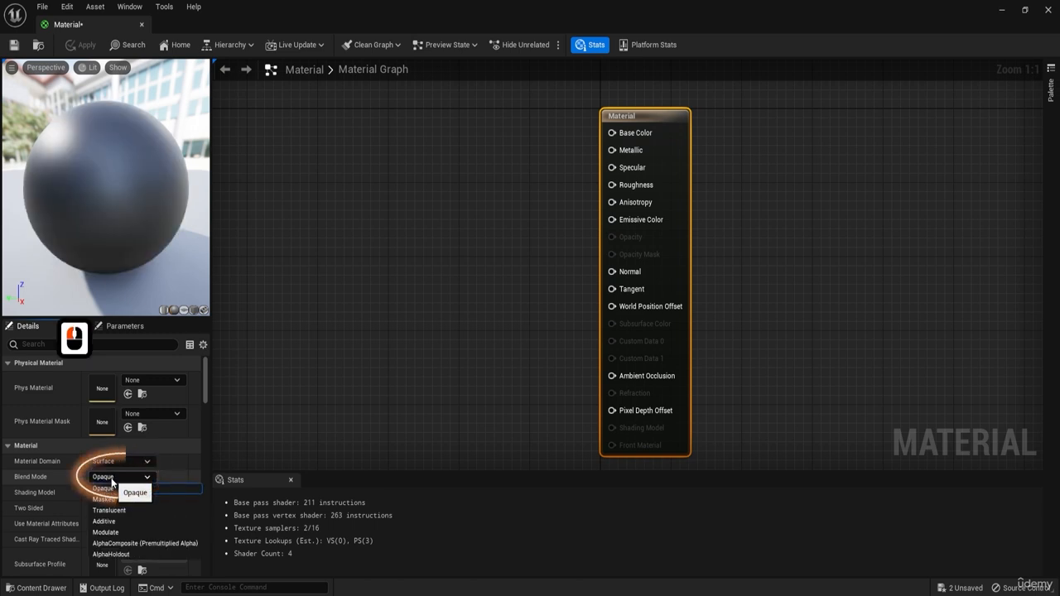
pyautogui.click(125, 499)
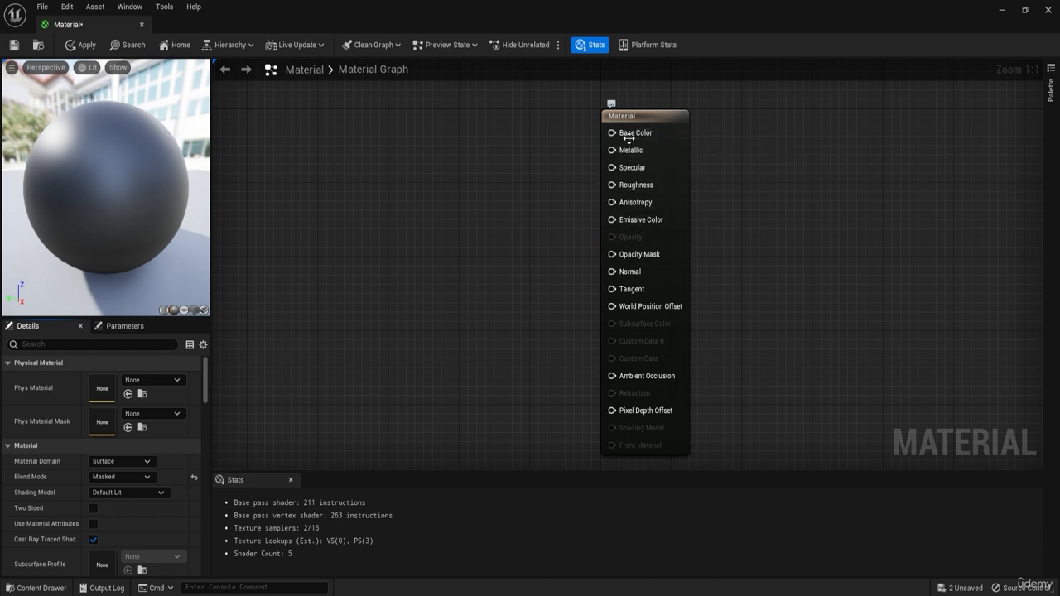
pyautogui.click(138, 479)
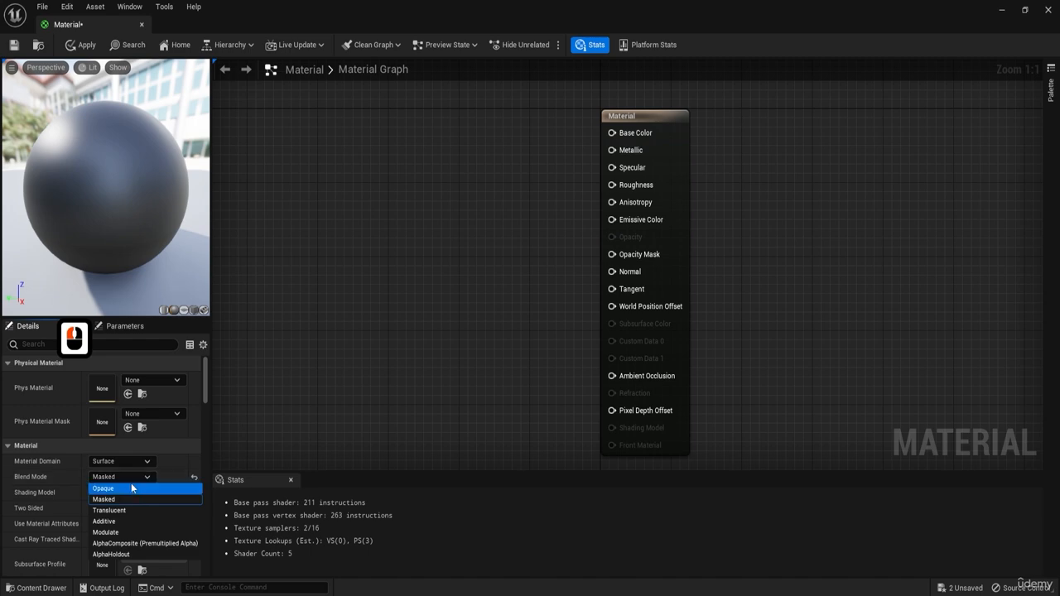
pyautogui.click(127, 488)
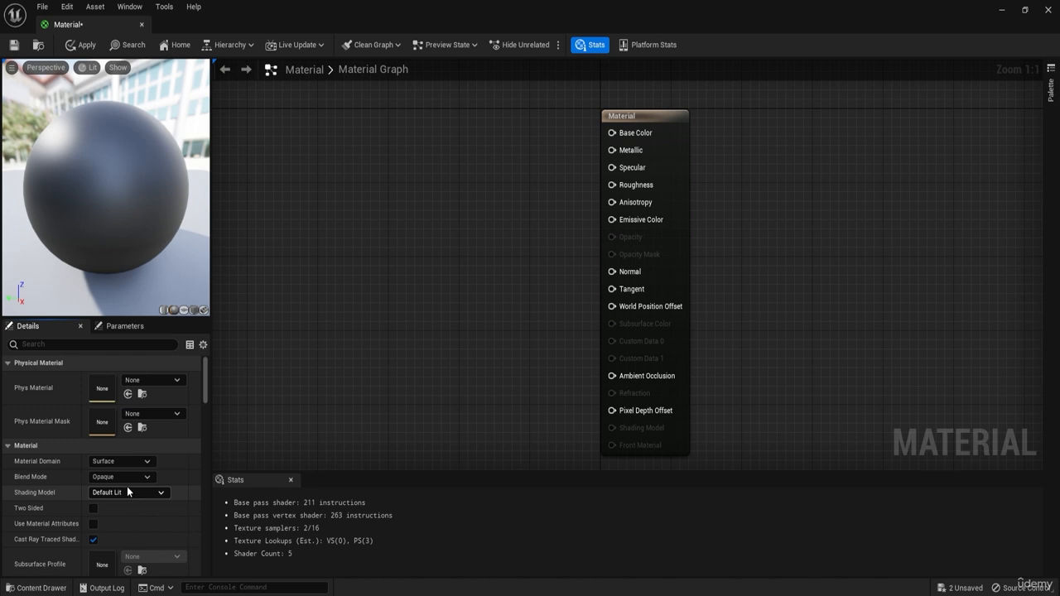
# Examine the material's preview sphere from different angles and distances in the preview viewport.
pyautogui.click(115, 195)
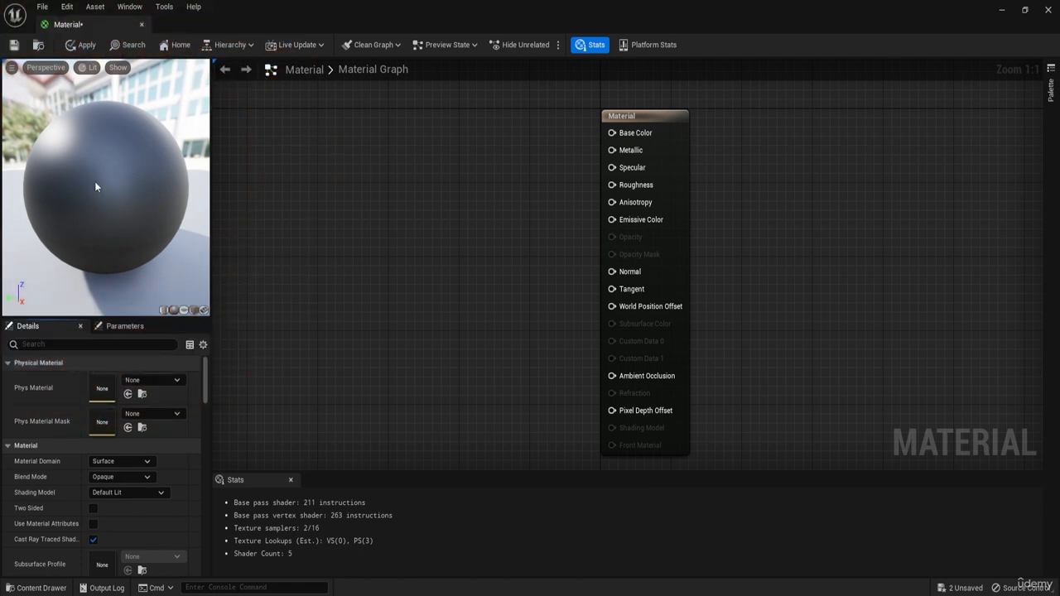
pyautogui.moveTo(93, 178)
pyautogui.mouseDown()
pyautogui.moveTo(178, 180)
pyautogui.moveTo(93, 178)
pyautogui.moveTo(141, 186)
pyautogui.moveTo(101, 185)
pyautogui.mouseUp()
pyautogui.scroll(-2, 102, 179)
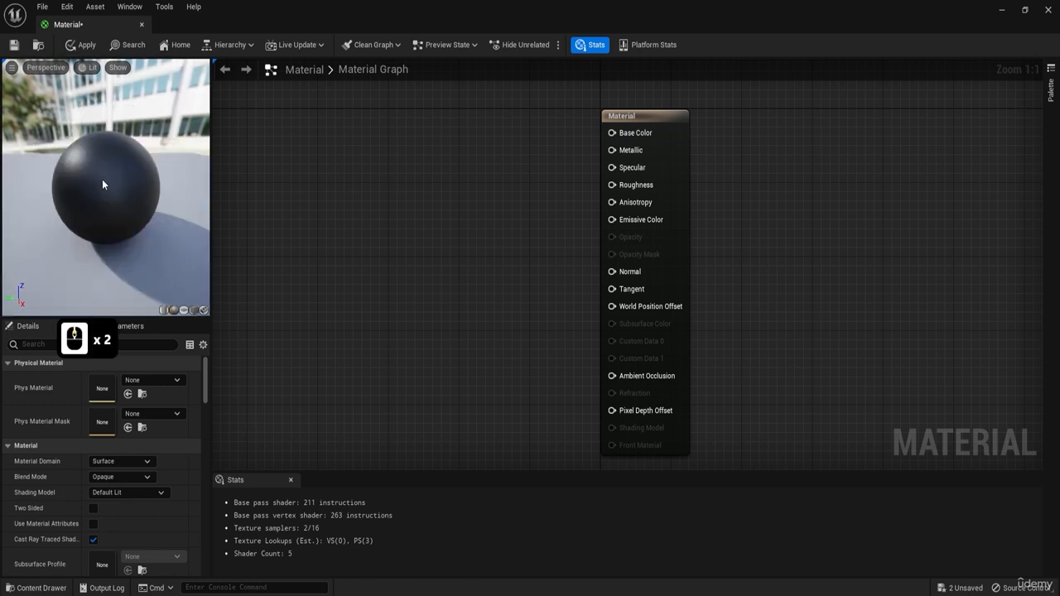
pyautogui.scroll(1, 102, 179)
pyautogui.scroll(-2, 102, 179)
pyautogui.scroll(1, 102, 179)
pyautogui.scroll(-5, 102, 179)
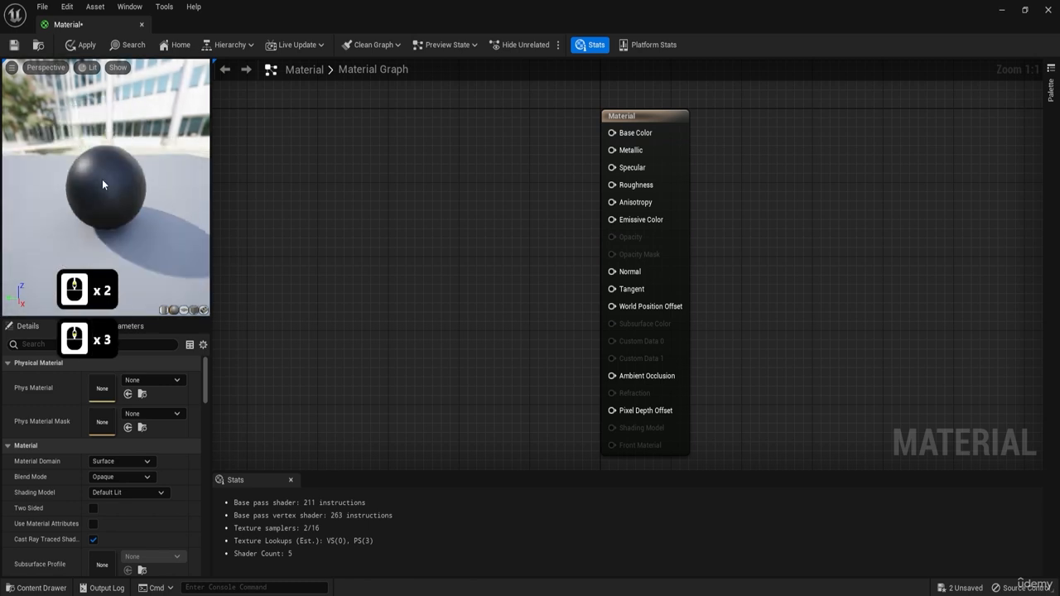
pyautogui.scroll(5, 102, 178)
pyautogui.moveTo(105, 182)
pyautogui.mouseDown(button='right')
pyautogui.moveTo(105, 202)
pyautogui.moveTo(105, 181)
pyautogui.mouseUp(button='right')
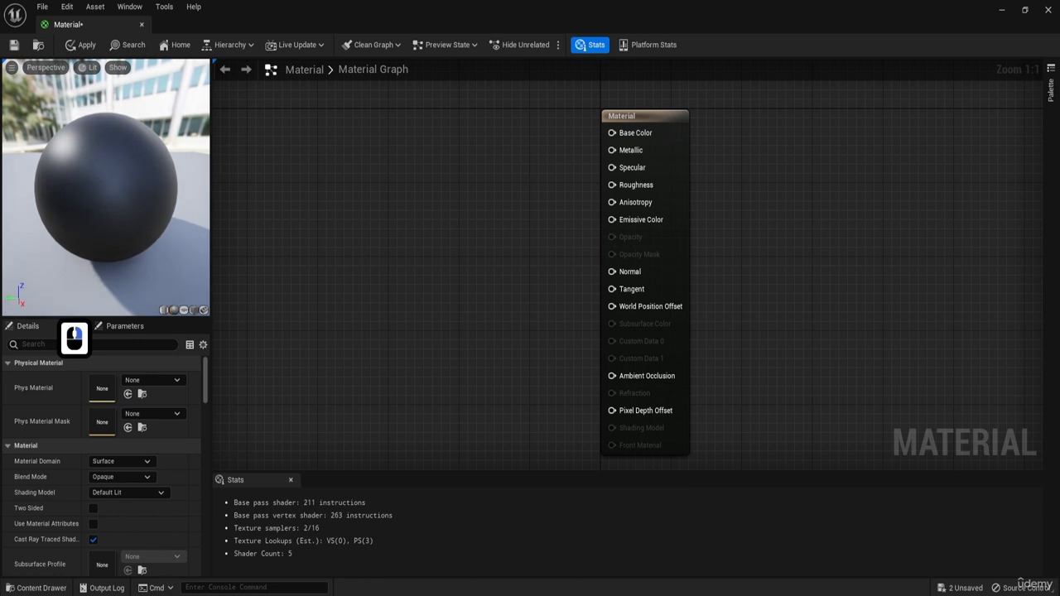
pyautogui.moveTo(105, 181); pyautogui.dragTo(93, 155, button='middle')
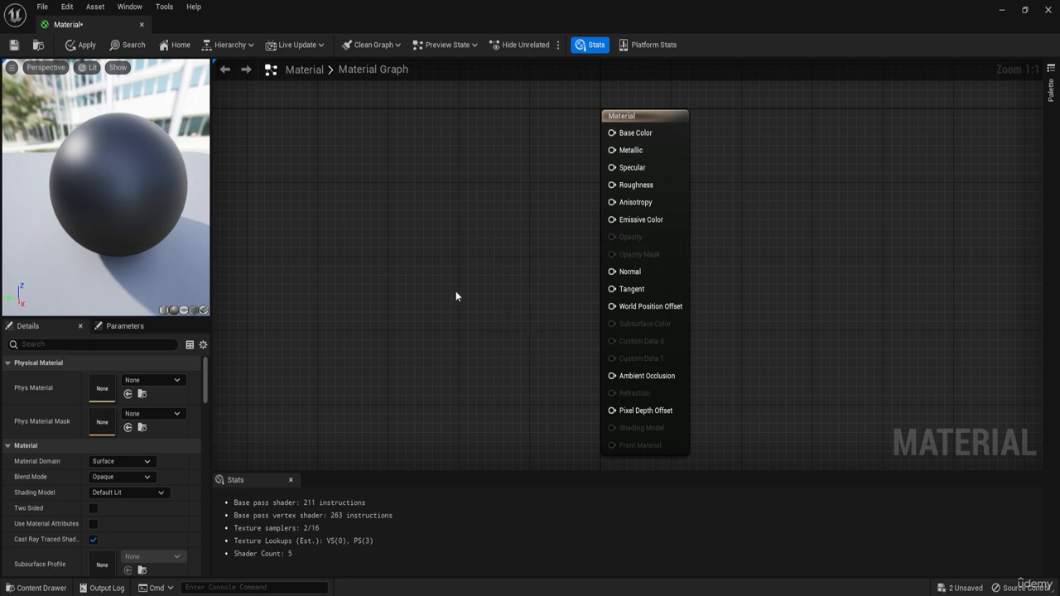
pyautogui.moveTo(444, 251); pyautogui.dragTo(496, 244, button='right')
pyautogui.moveTo(116, 185)
pyautogui.mouseDown()
pyautogui.moveTo(96, 170)
pyautogui.moveTo(118, 202)
pyautogui.moveTo(111, 192)
pyautogui.mouseUp()
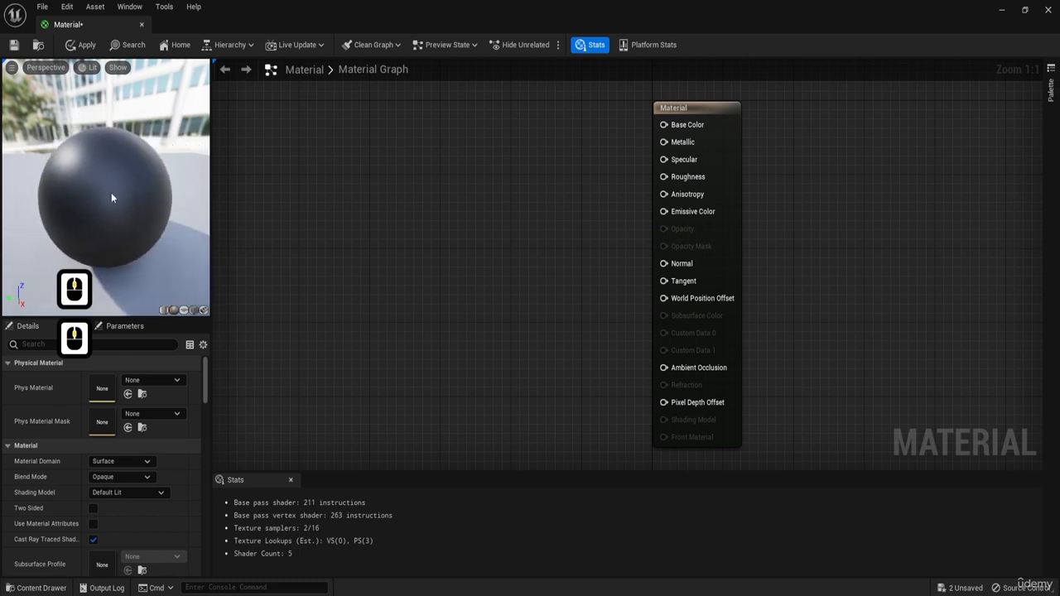
# Preview the material on the cylinder, plane and cube shapes, try a content browser mesh, and return to the sphere.
pyautogui.click(165, 312)
pyautogui.click(174, 311)
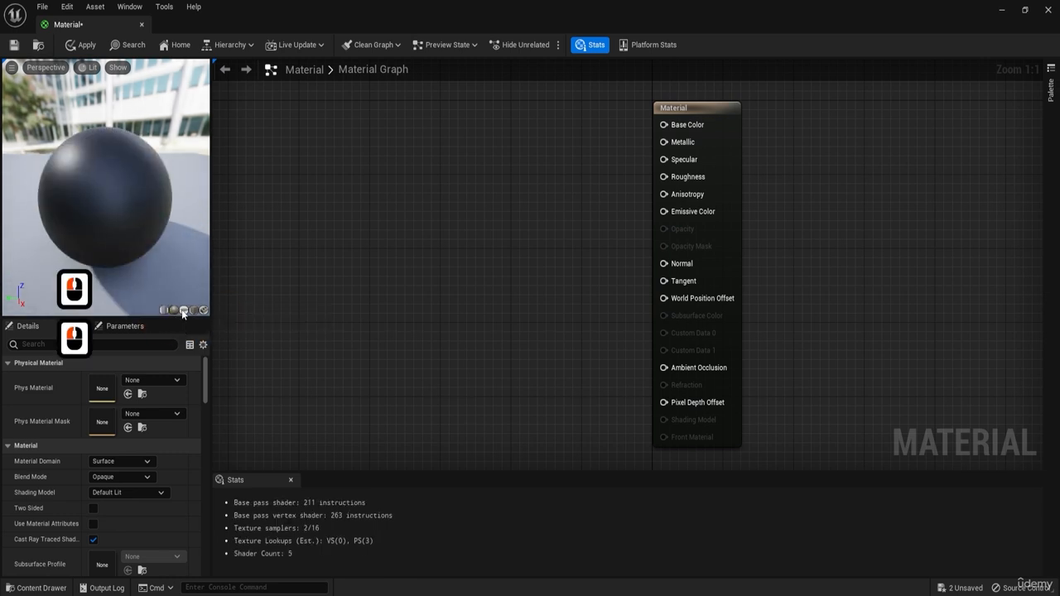
pyautogui.click(183, 311)
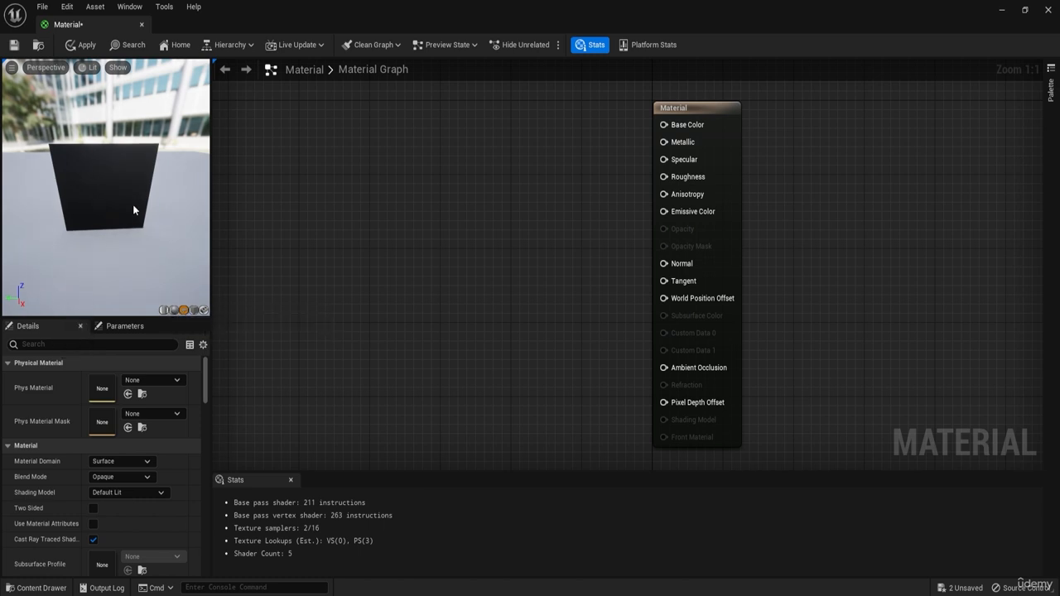
pyautogui.moveTo(132, 204); pyautogui.dragTo(186, 208)
pyautogui.click(193, 312)
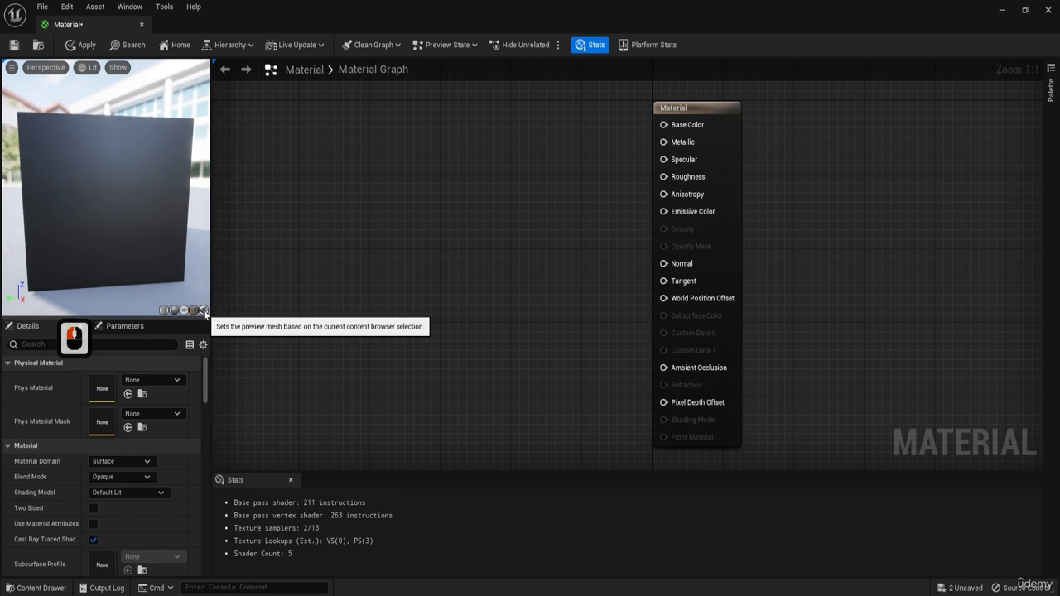
pyautogui.click(205, 311)
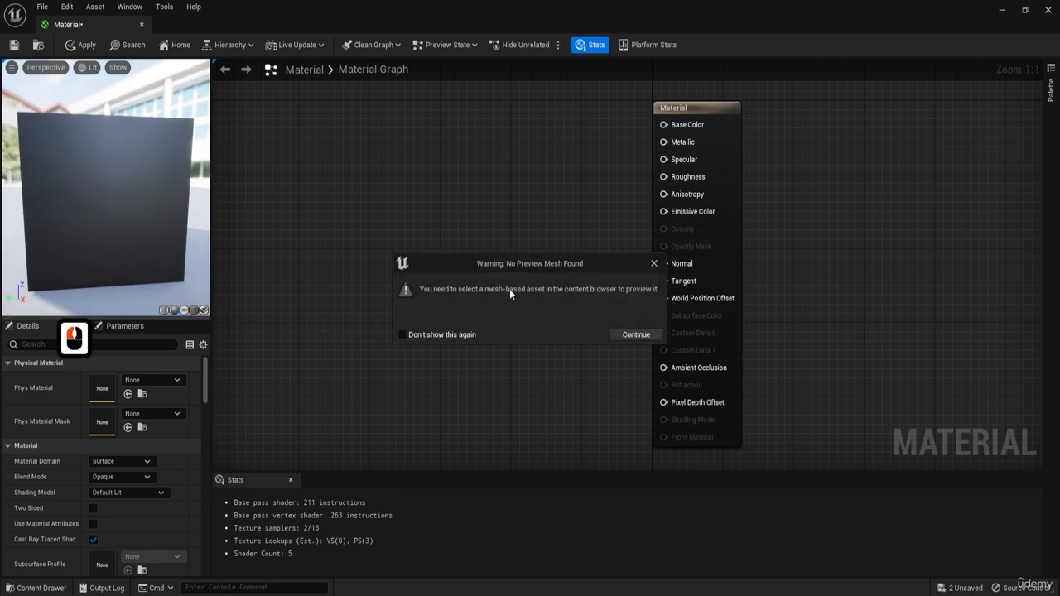
pyautogui.click(634, 334)
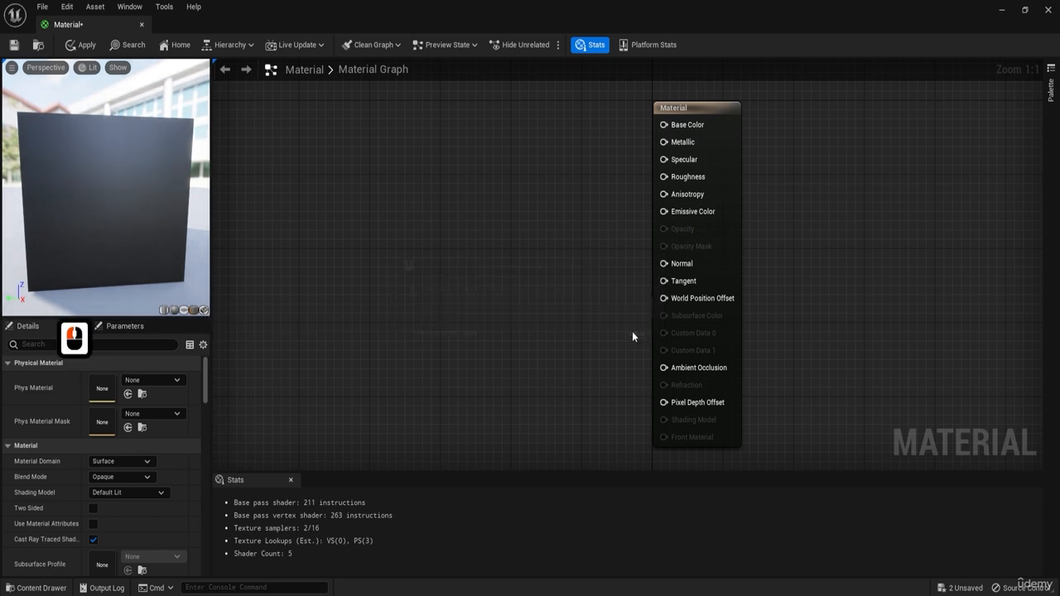
pyautogui.click(174, 311)
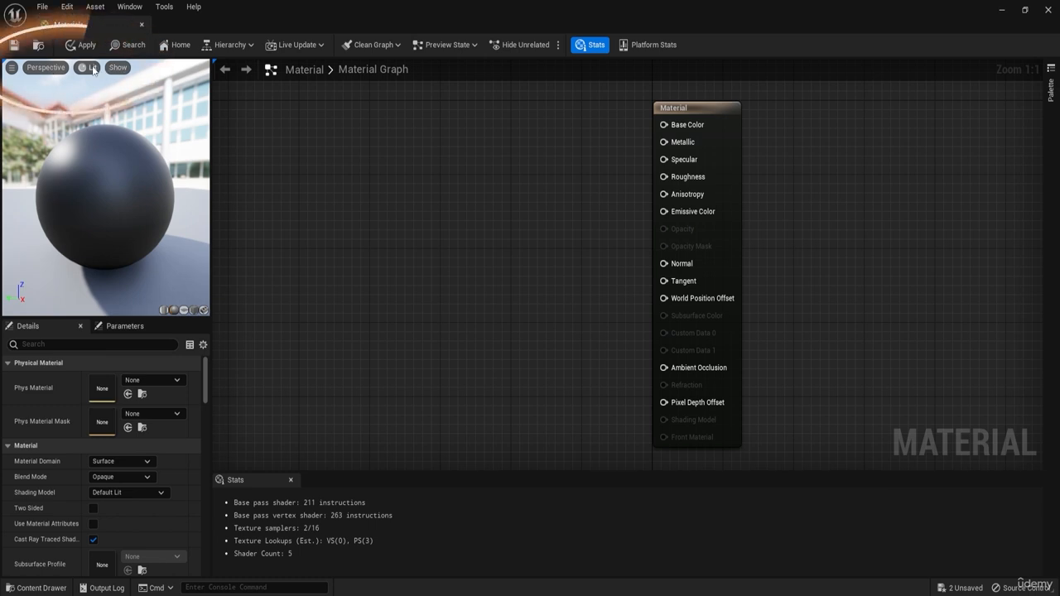
# Switch the material preview to the Unlit view mode and back to Lit.
pyautogui.click(86, 67)
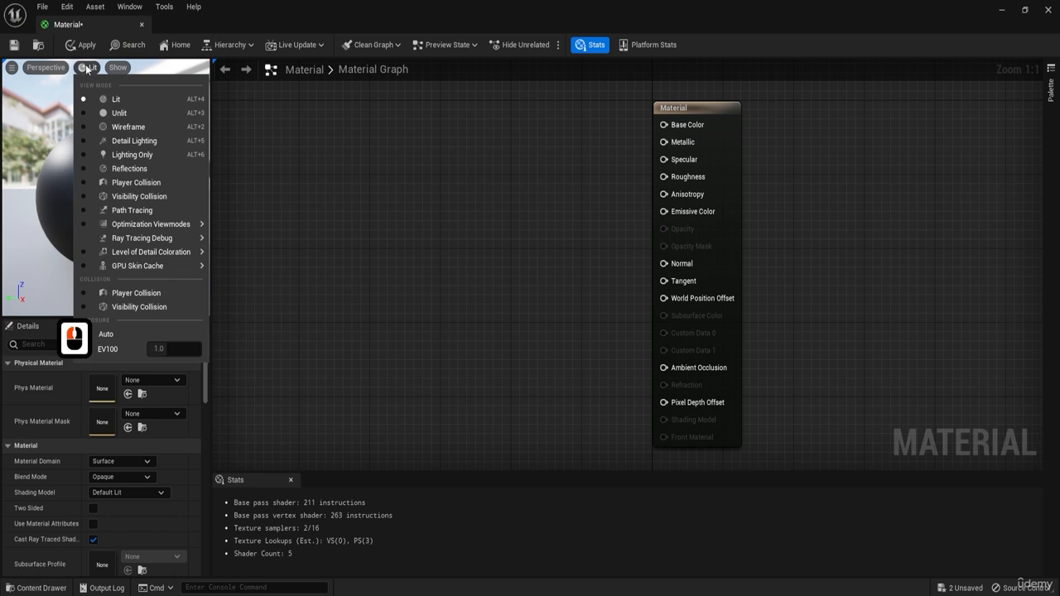
pyautogui.click(117, 114)
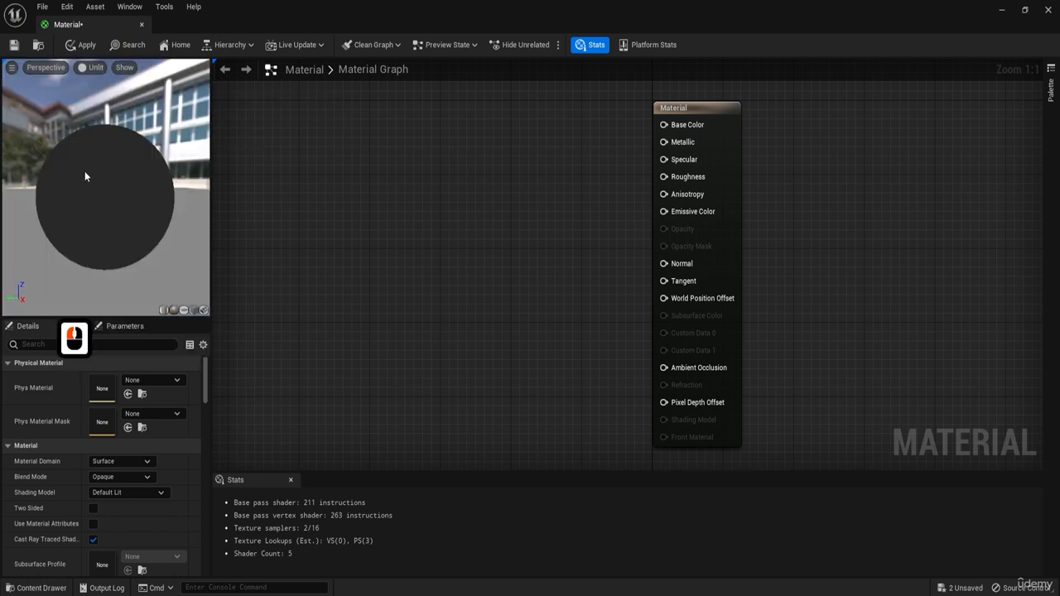
pyautogui.click(86, 68)
pyautogui.click(99, 96)
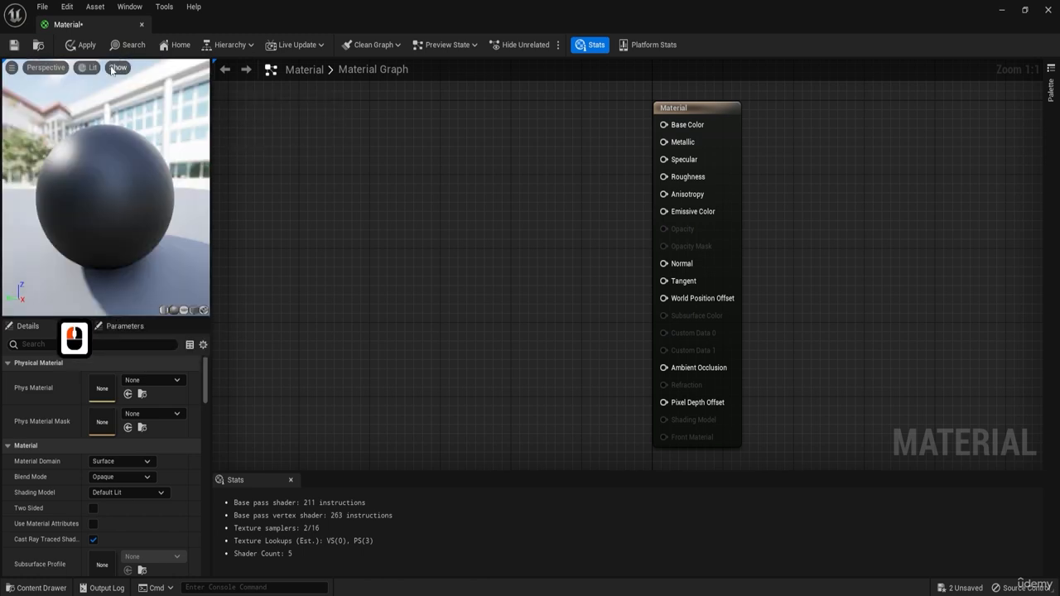
# Toggle the material preview's background and grid, restoring the background on and the grid off.
pyautogui.click(115, 68)
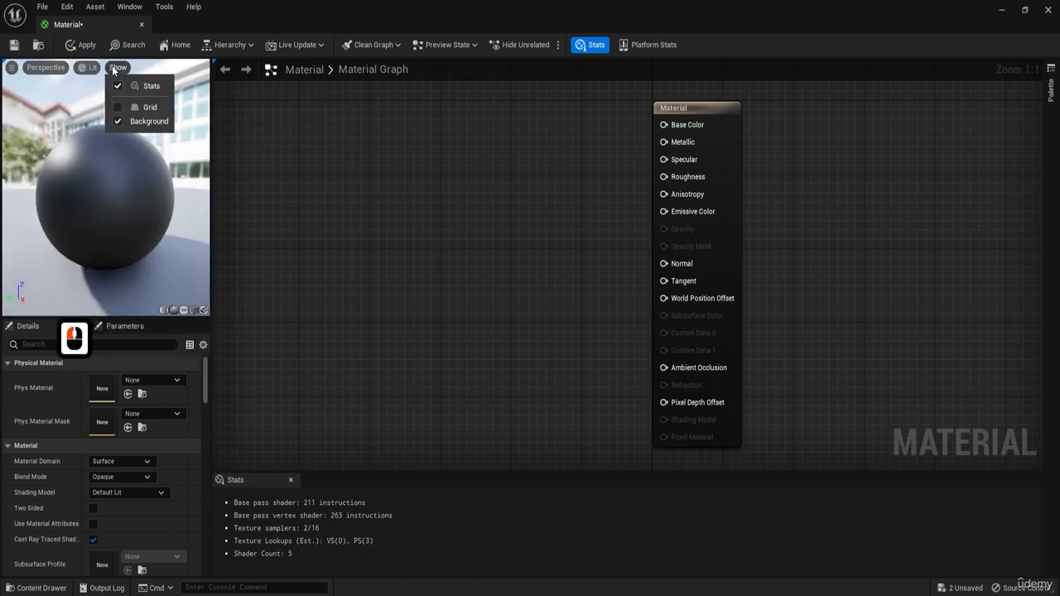
pyautogui.click(118, 121)
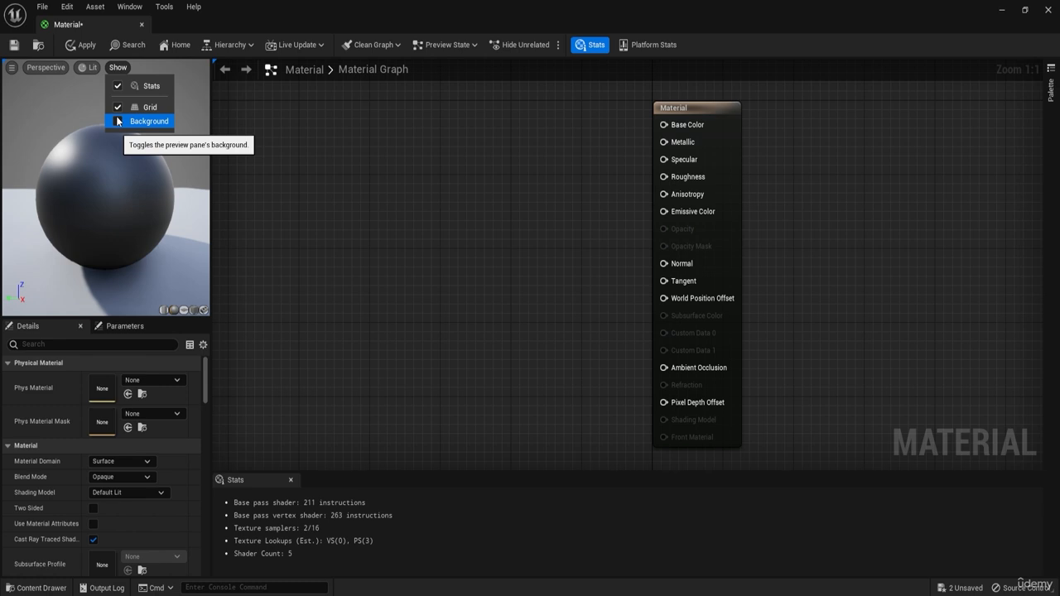
pyautogui.click(118, 121)
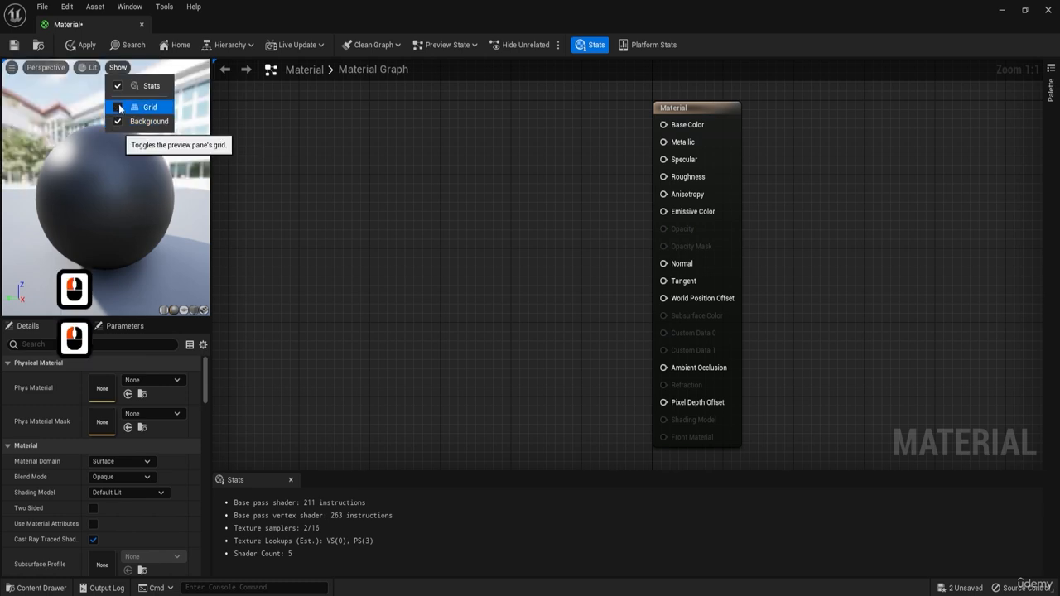
pyautogui.click(55, 70)
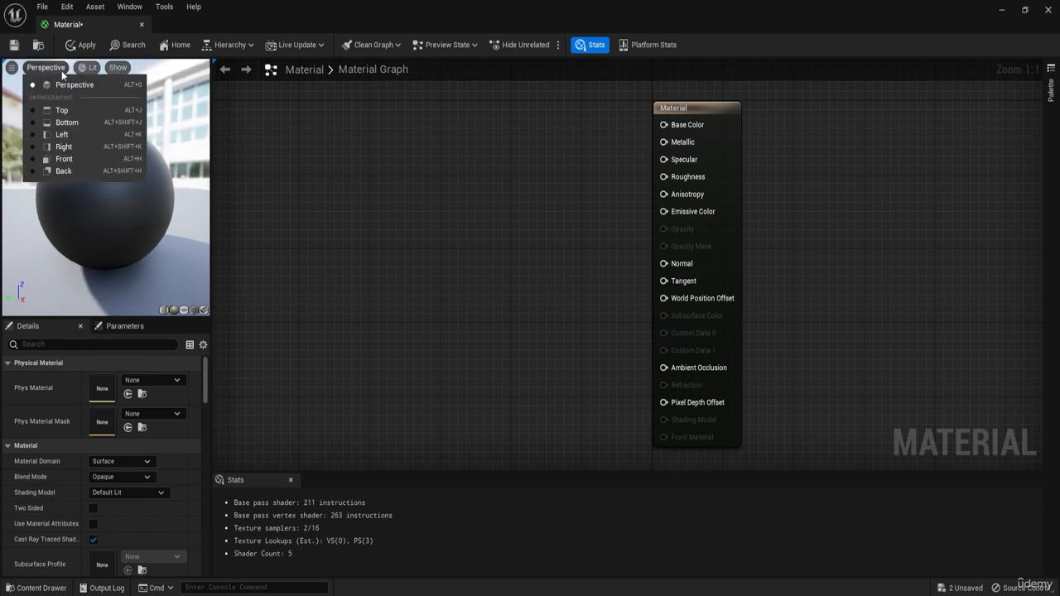
pyautogui.click(12, 68)
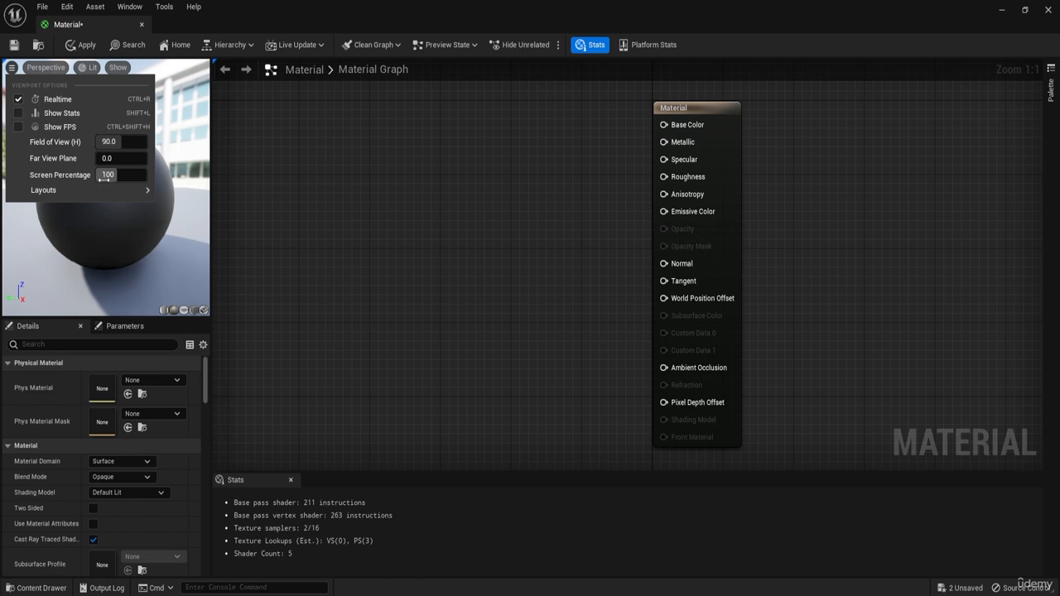
pyautogui.click(12, 71)
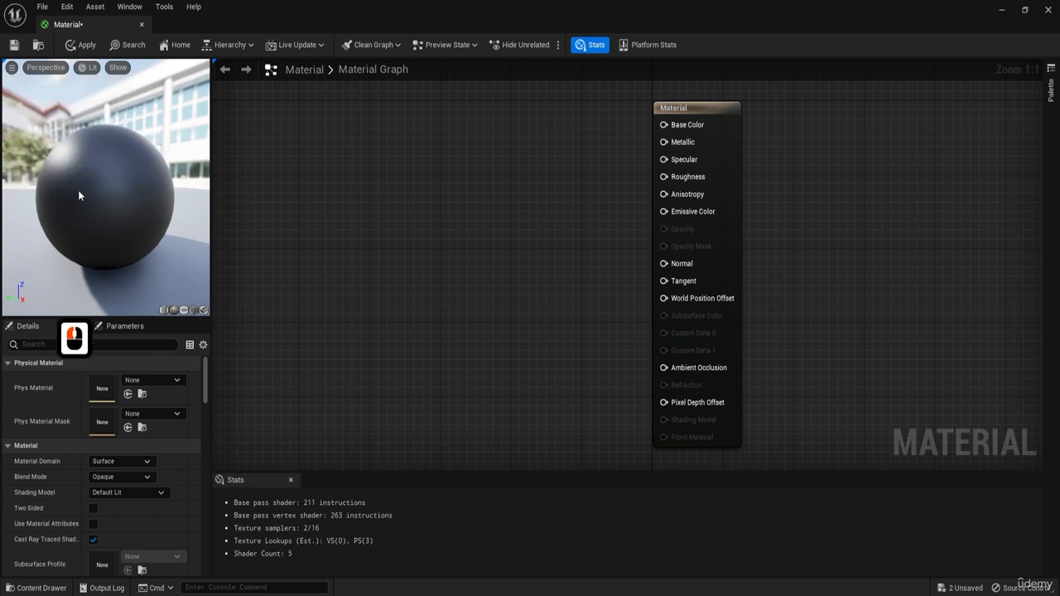
pyautogui.moveTo(79, 196); pyautogui.dragTo(89, 197)
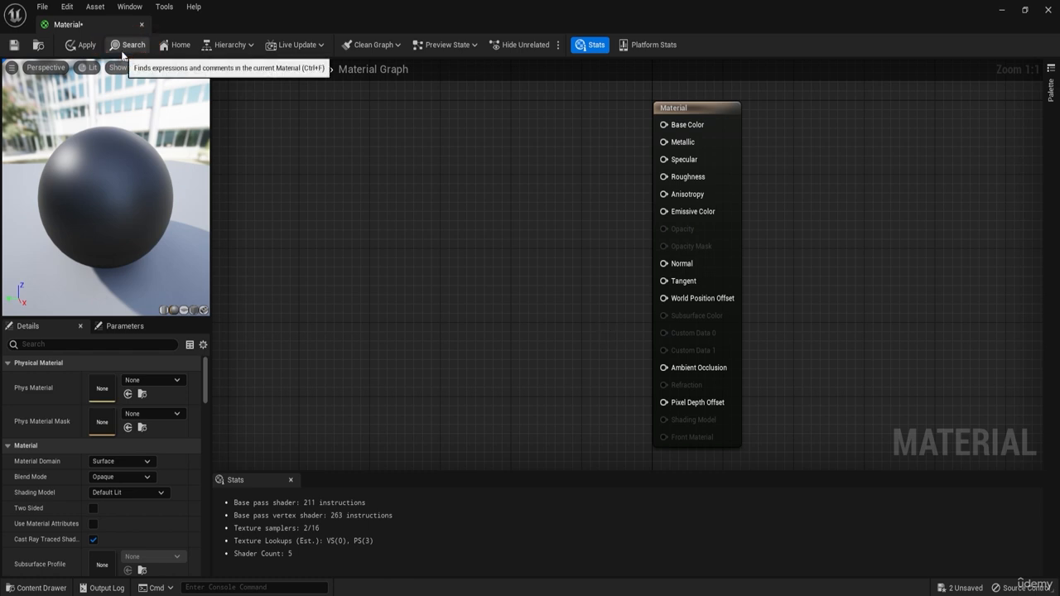
# Centre the graph on the main material node and inspect the Live Update options without changing them.
pyautogui.click(176, 45)
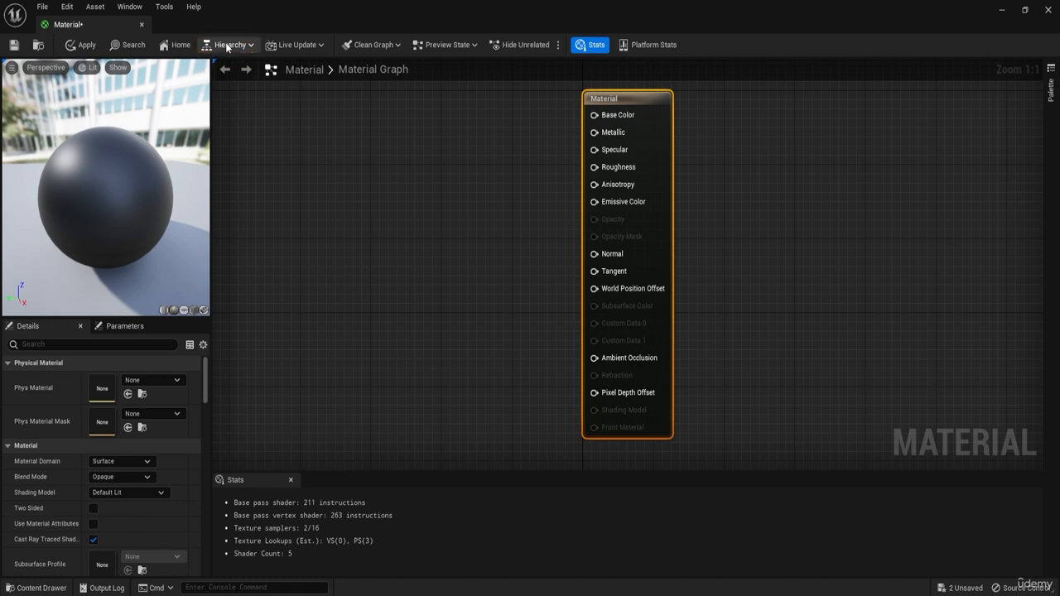
pyautogui.press('F8')
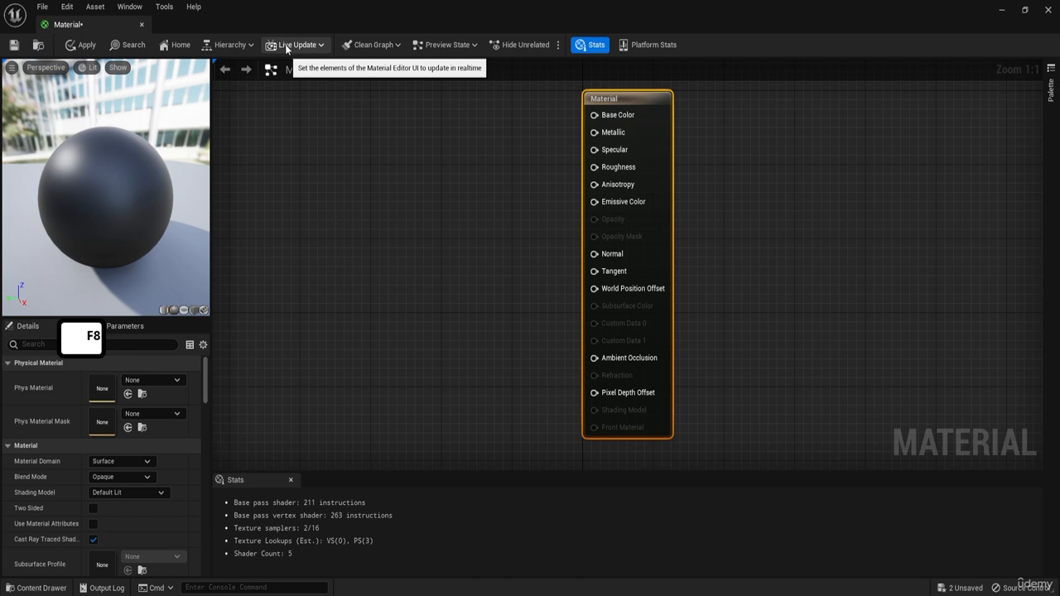
pyautogui.click(290, 45)
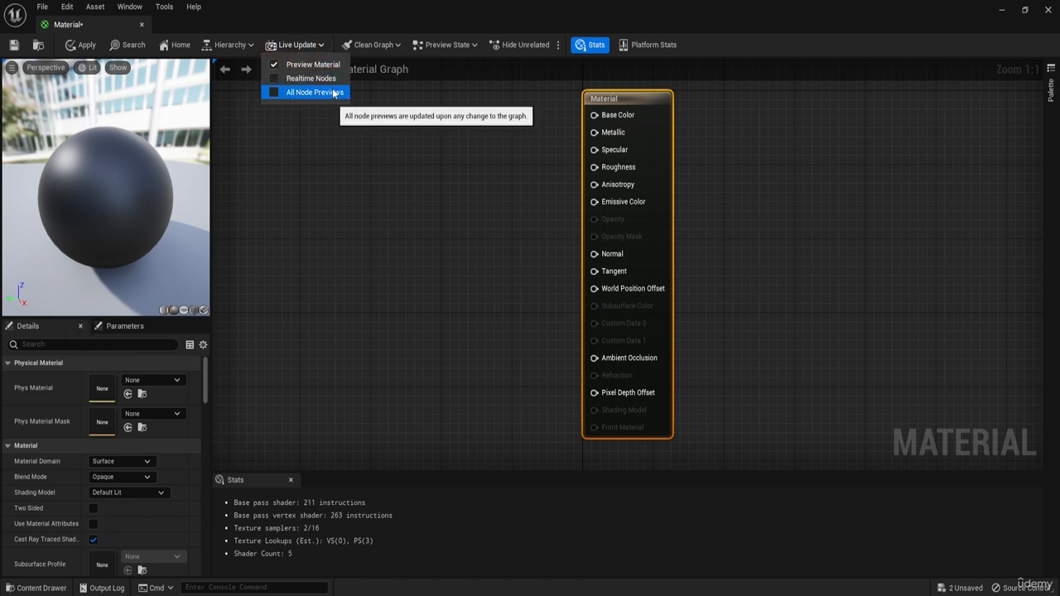
pyautogui.click(369, 26)
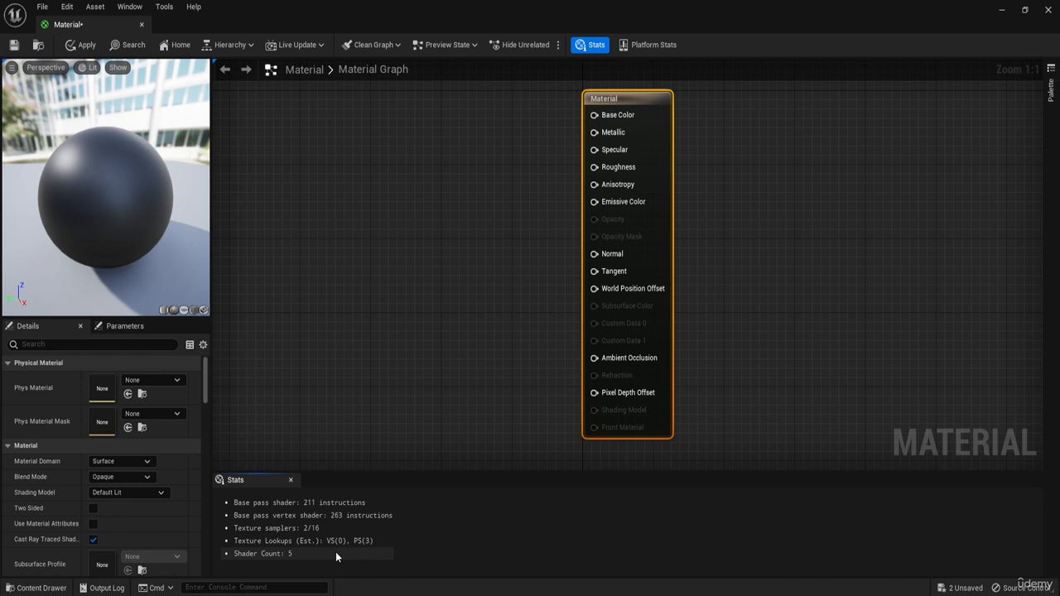
pyautogui.press('F8')
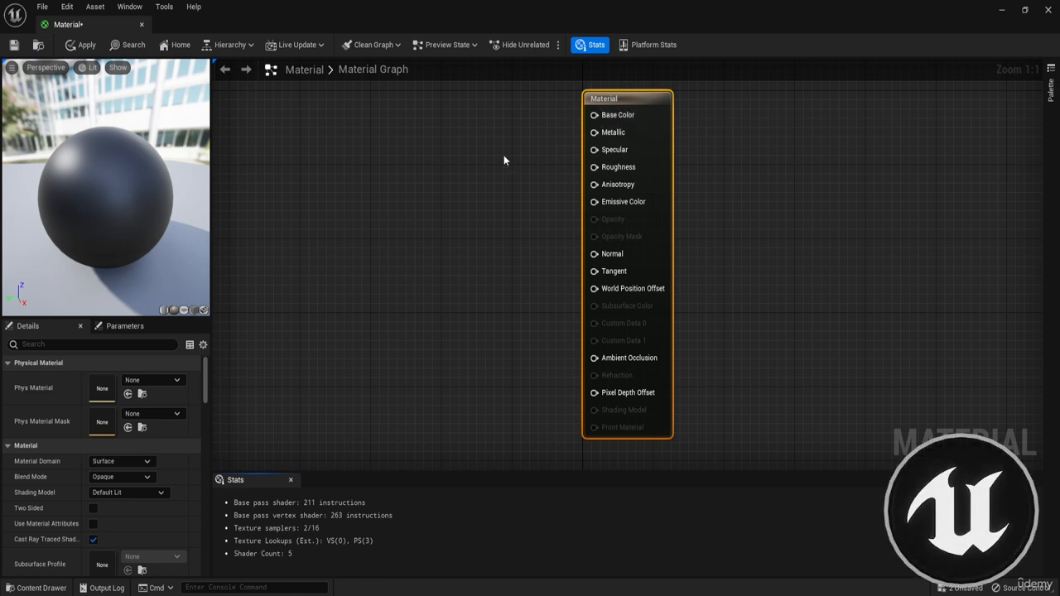
# Add a Constant node to the material graph and connect its output to Base Color.
pyautogui.rightClick(482, 160)
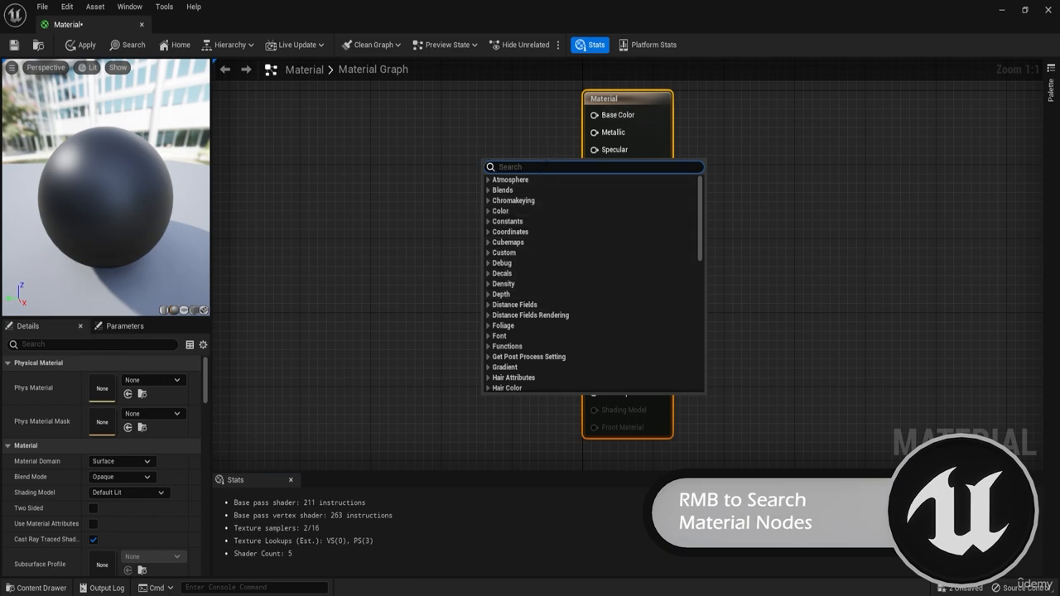
pyautogui.rightClick(454, 200)
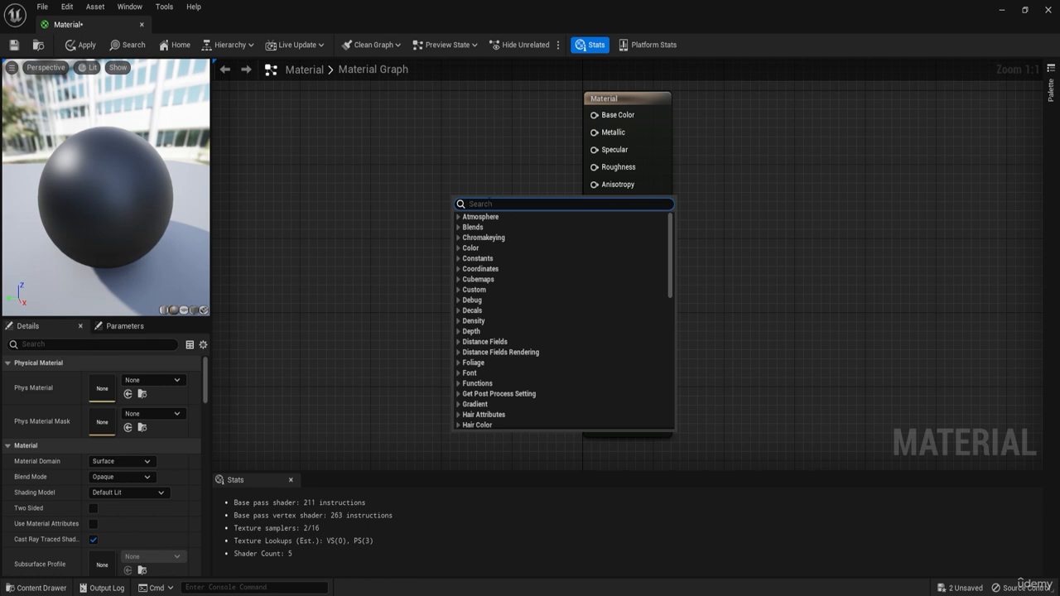
pyautogui.write('constan')
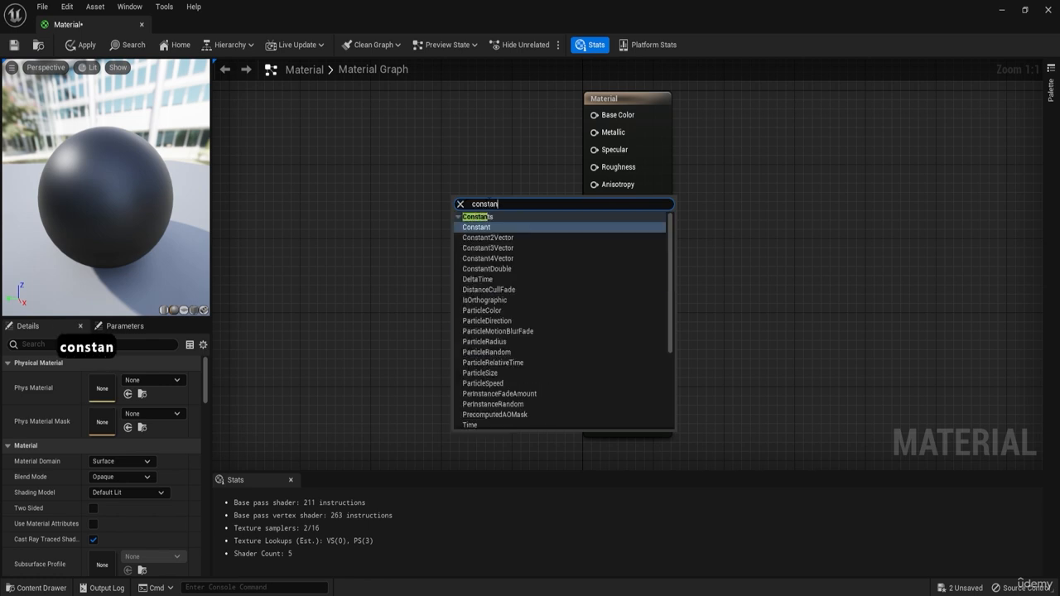
pyautogui.click(487, 228)
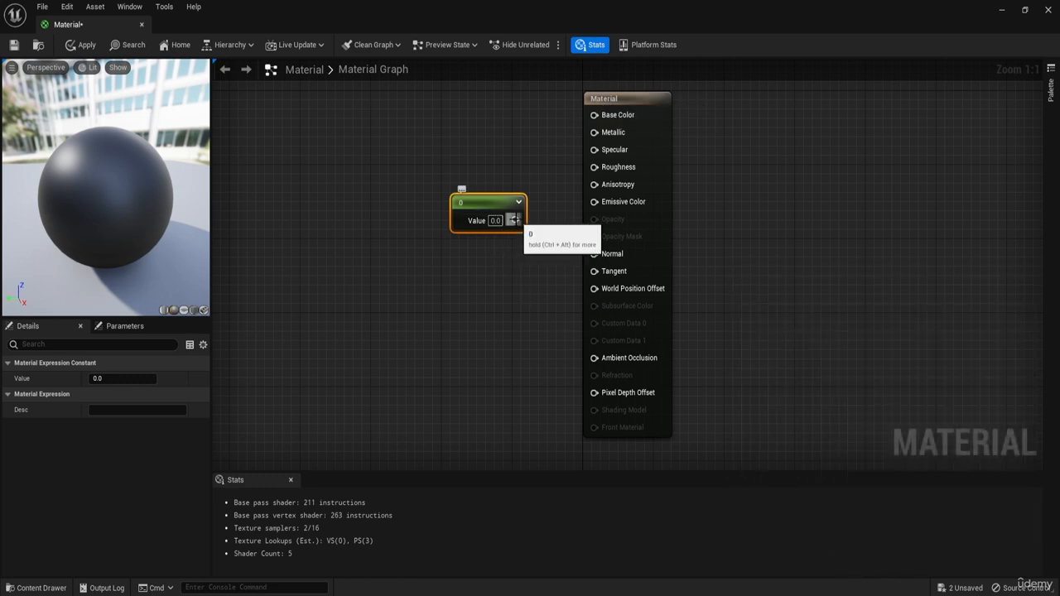
pyautogui.moveTo(515, 220); pyautogui.dragTo(593, 115)
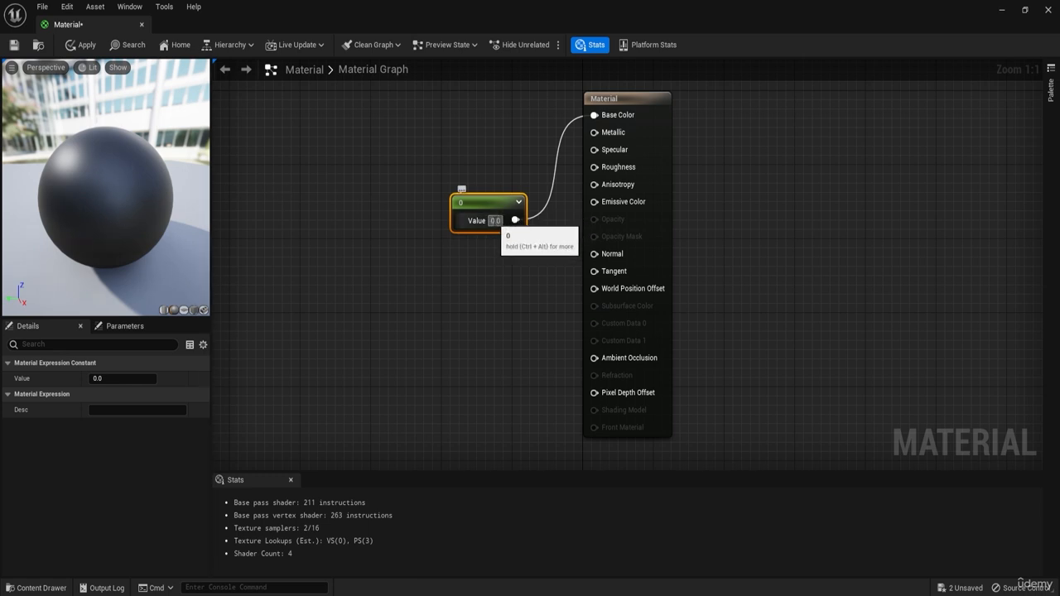
# Set the Constant node's value to 1.
pyautogui.click(495, 221)
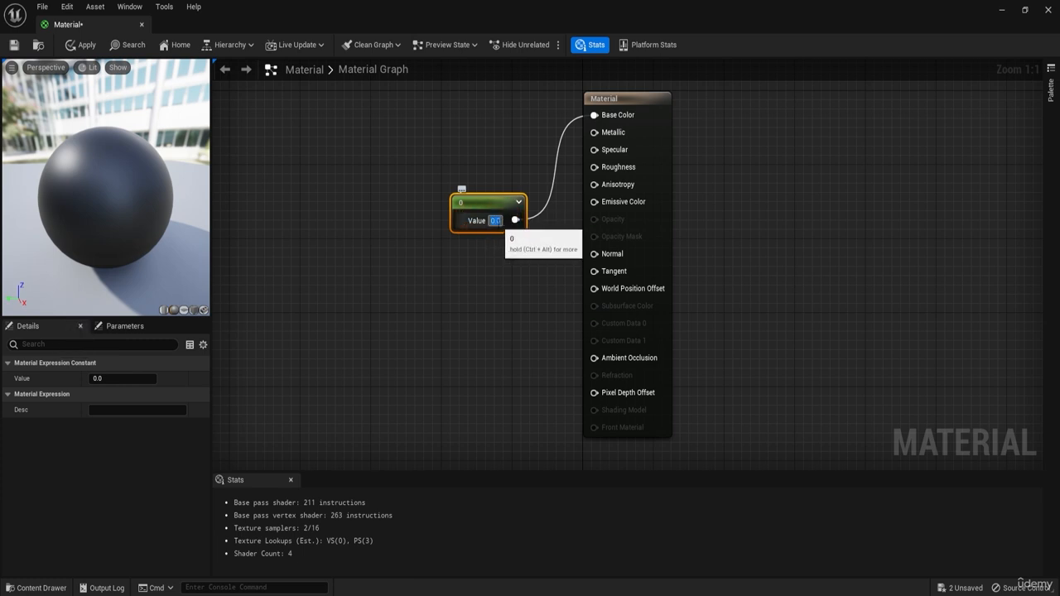
pyautogui.write('0.1')
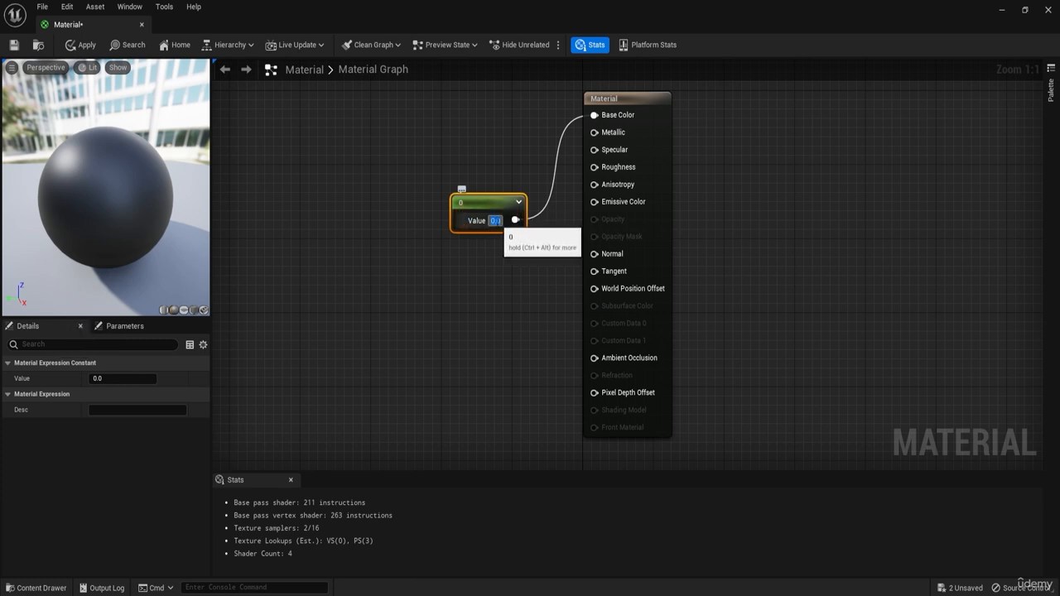
pyautogui.click(489, 209)
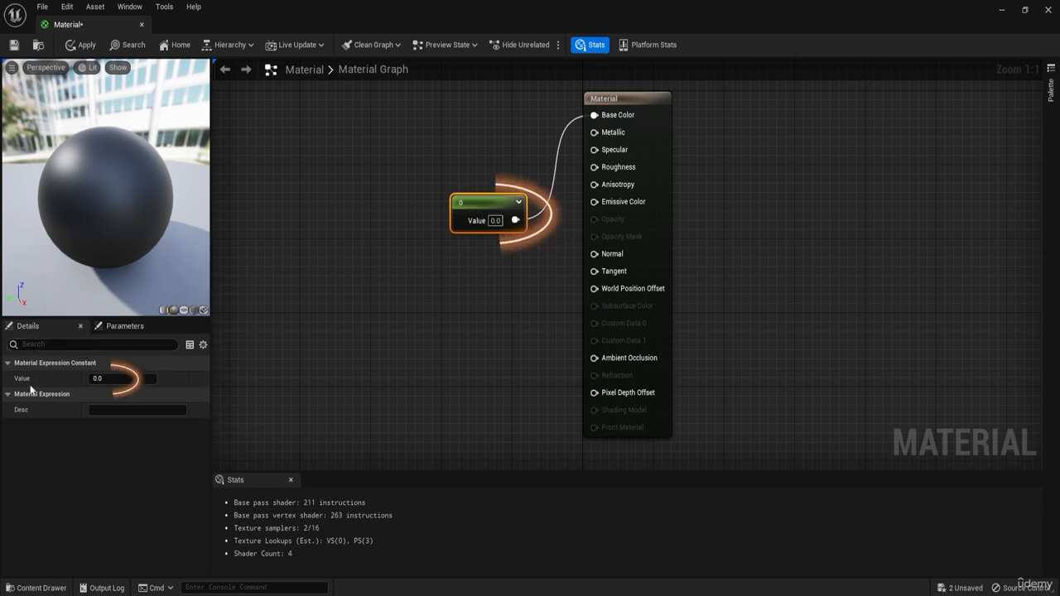
pyautogui.click(100, 378)
pyautogui.write('1')
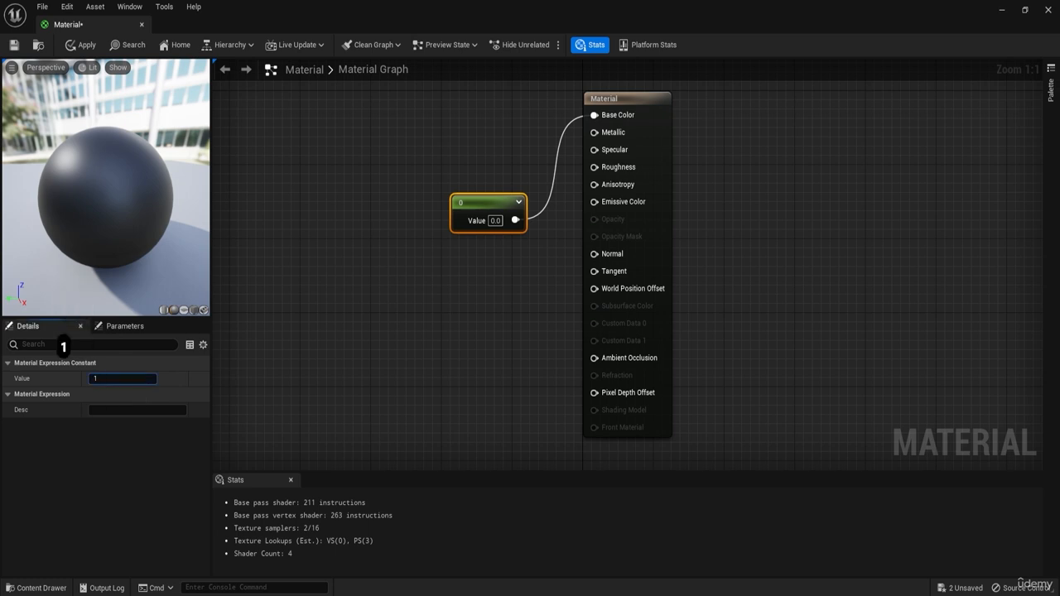
pyautogui.press('Return')
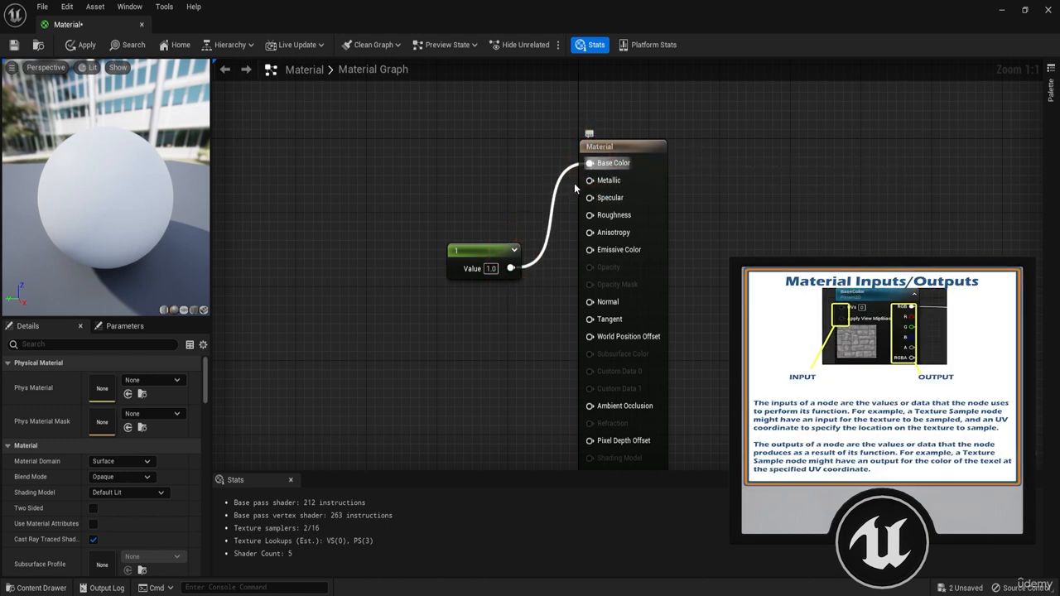
# Connect the constant's output to Roughness as well, and detach that connection again.
pyautogui.click(508, 266)
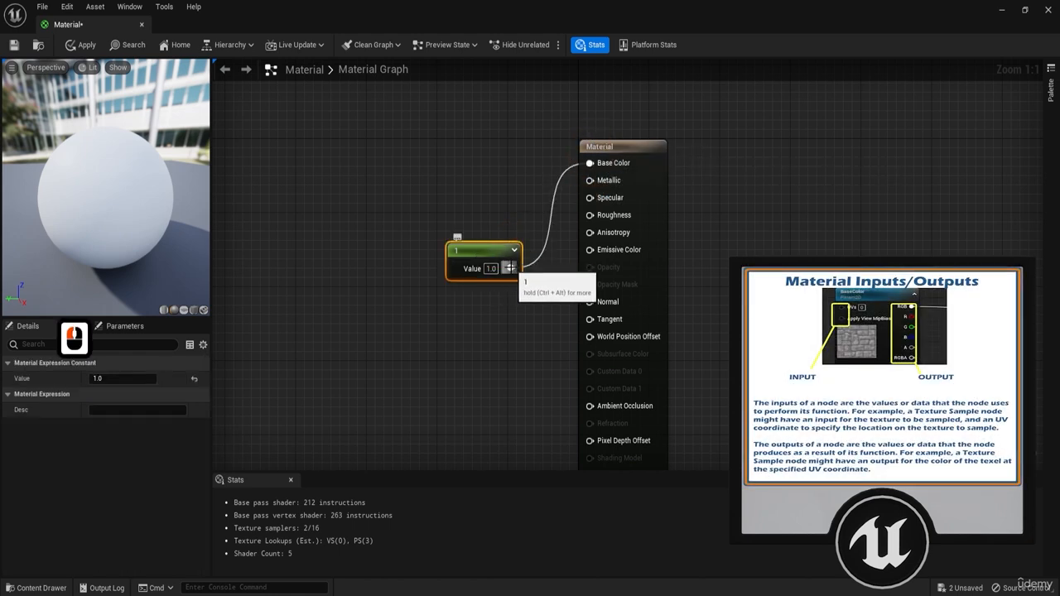
pyautogui.moveTo(508, 267); pyautogui.dragTo(598, 221)
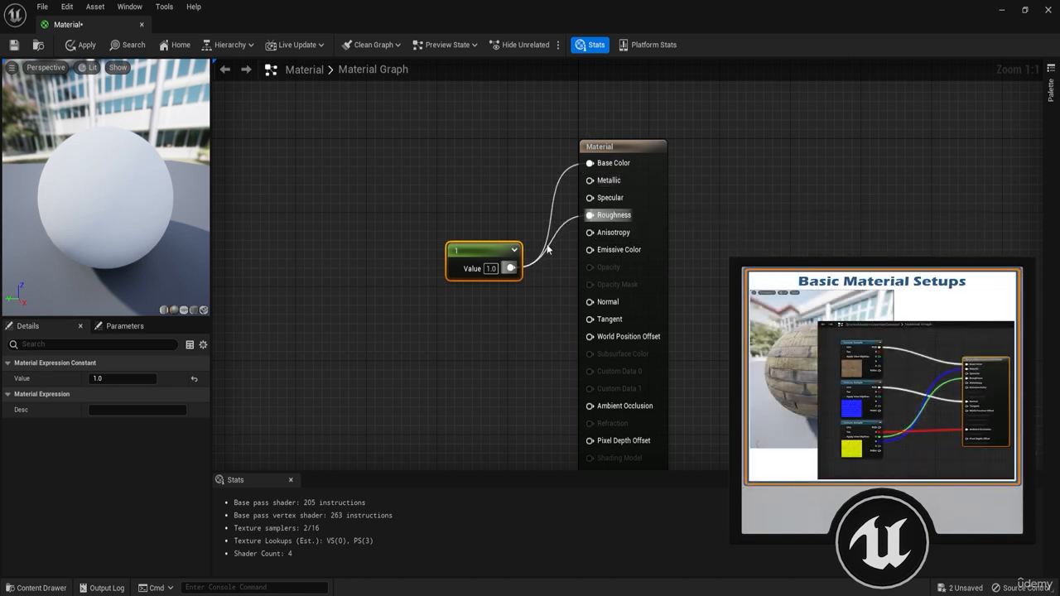
pyautogui.press('ctrl')
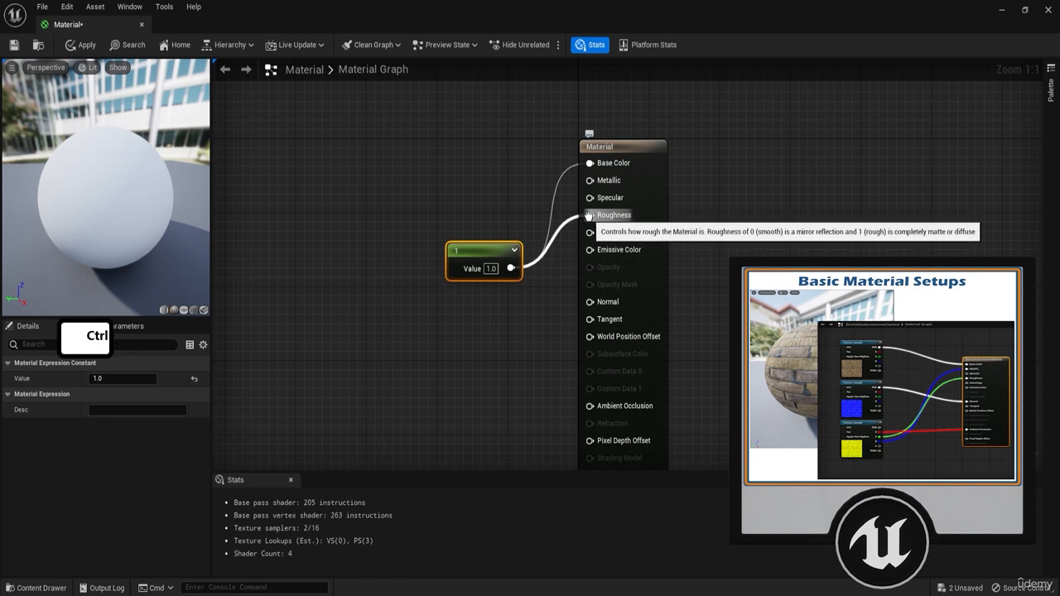
pyautogui.keyDown('ctrl'); pyautogui.moveTo(590, 215); pyautogui.dragTo(527, 203); pyautogui.keyUp('ctrl')
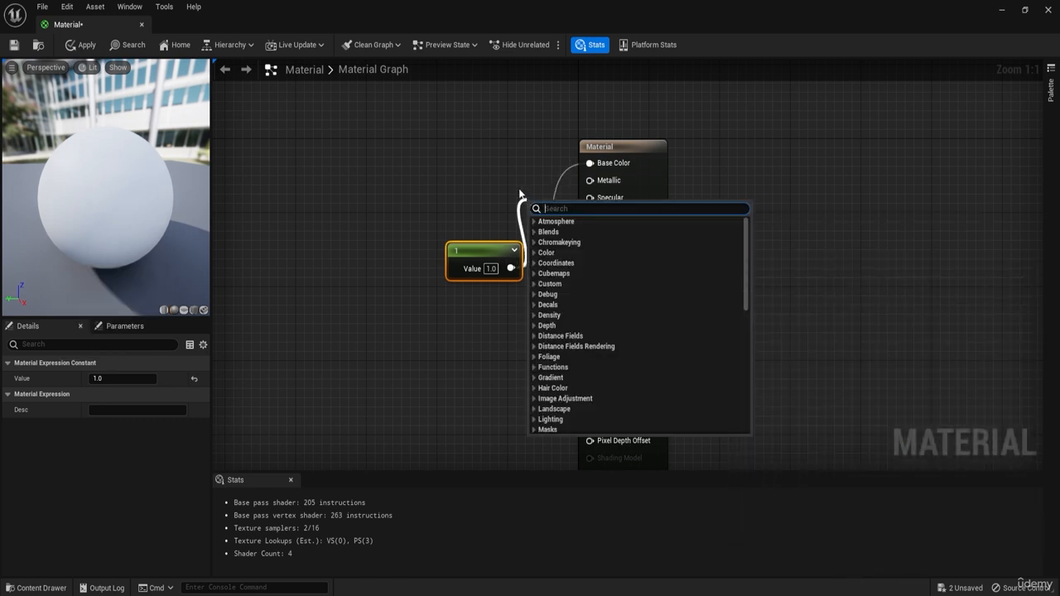
pyautogui.click(493, 165)
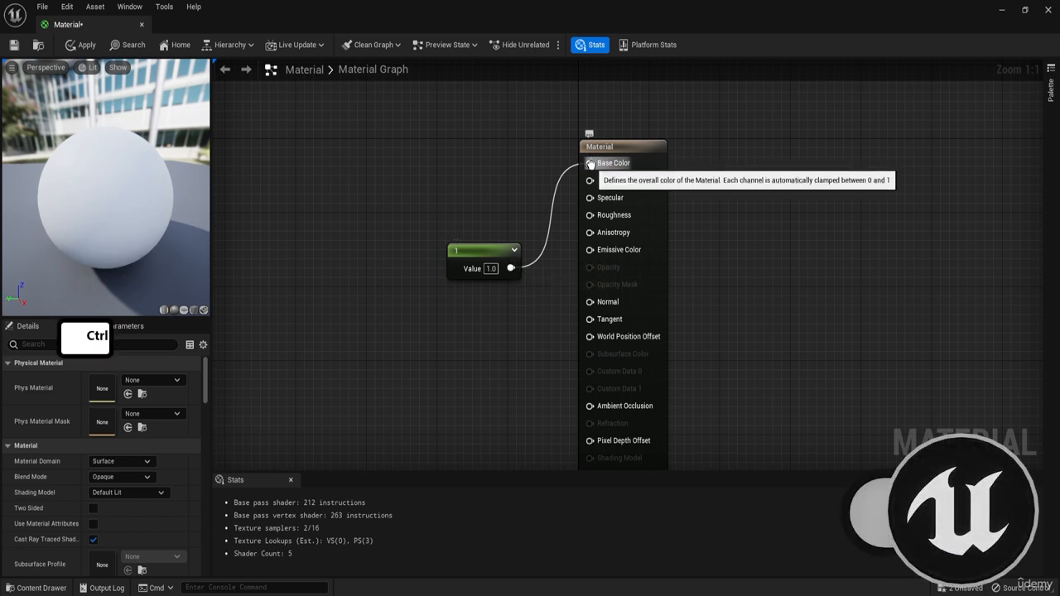
# Detach the constant from Base Color, then reposition it farther from the material node with connections to both Base Color and Roughness.
pyautogui.keyDown('ctrl'); pyautogui.moveTo(590, 163); pyautogui.dragTo(534, 151); pyautogui.keyUp('ctrl')
pyautogui.click(533, 147)
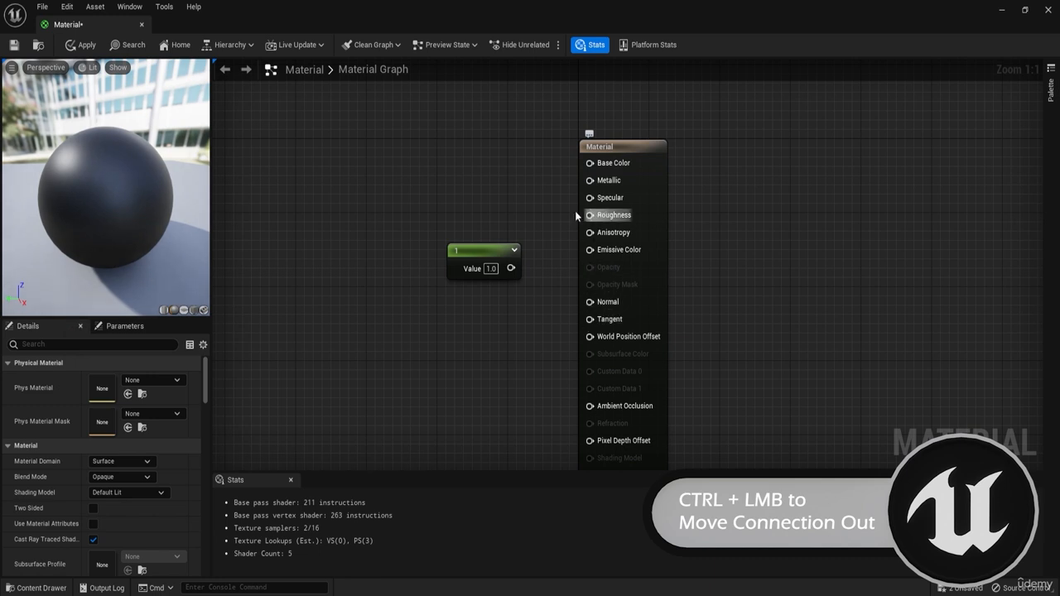
pyautogui.moveTo(486, 252); pyautogui.dragTo(590, 163)
pyautogui.moveTo(421, 285); pyautogui.dragTo(590, 216)
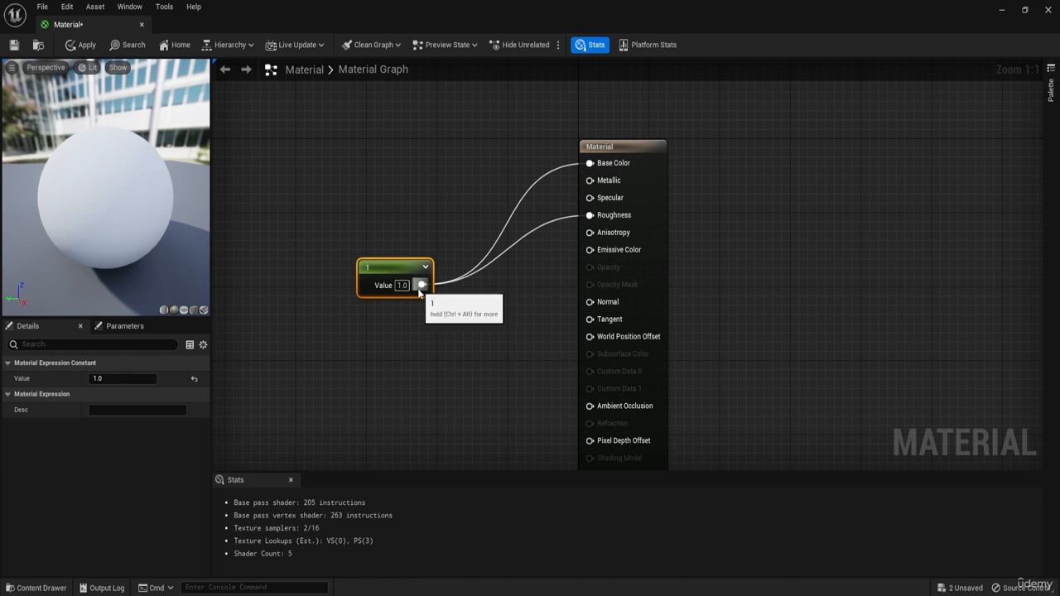
# Replace the constant of value 1 with a new Constant node of value 0, transferring both the Base Color and Roughness connections.
pyautogui.click(391, 332)
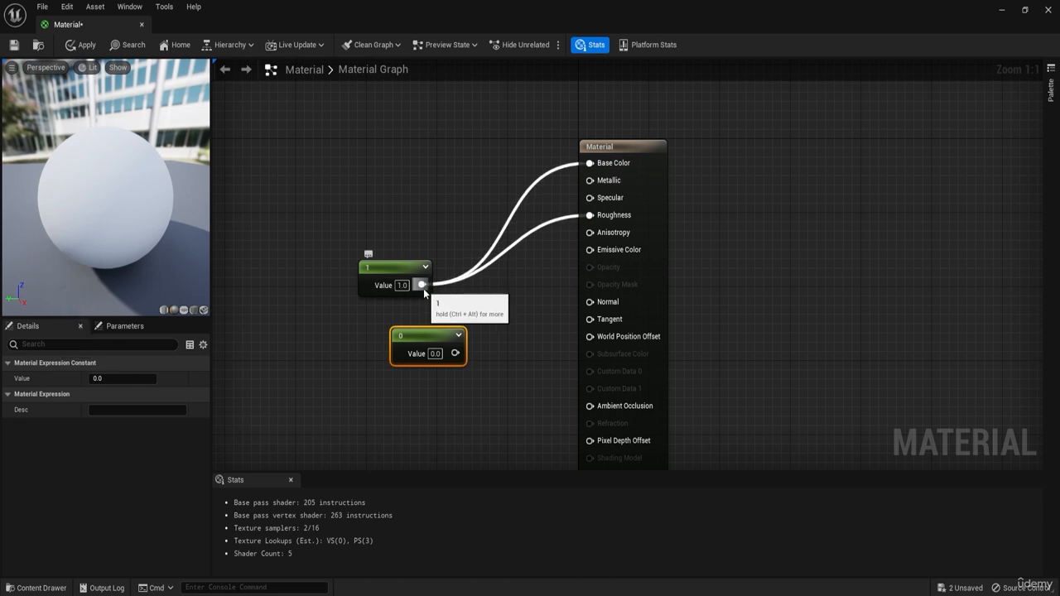
pyautogui.keyDown('ctrl'); pyautogui.moveTo(421, 285); pyautogui.dragTo(460, 356); pyautogui.keyUp('ctrl')
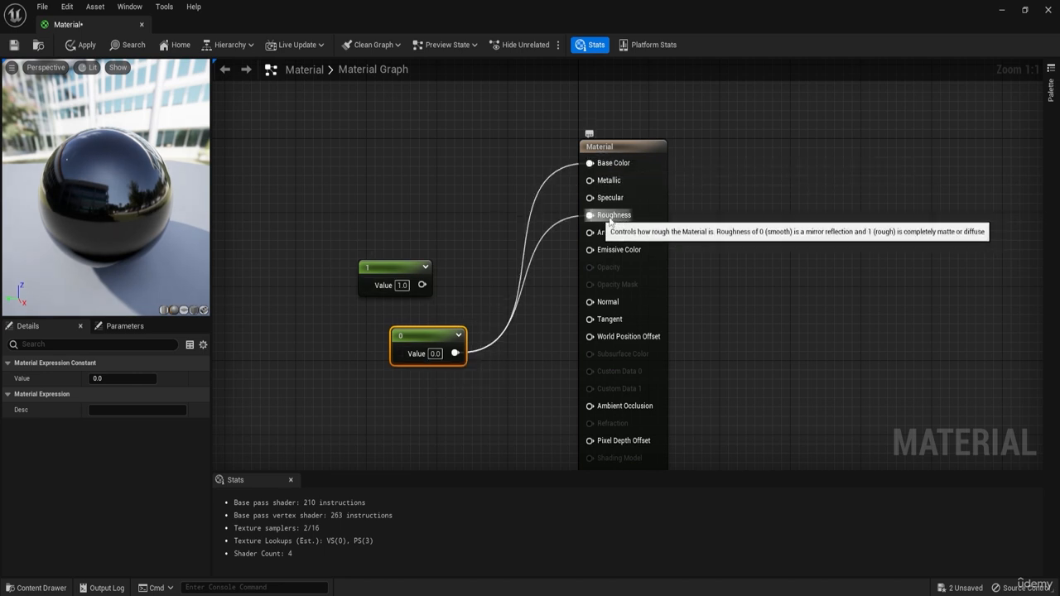
pyautogui.moveTo(173, 179); pyautogui.dragTo(97, 217)
pyautogui.click(401, 266)
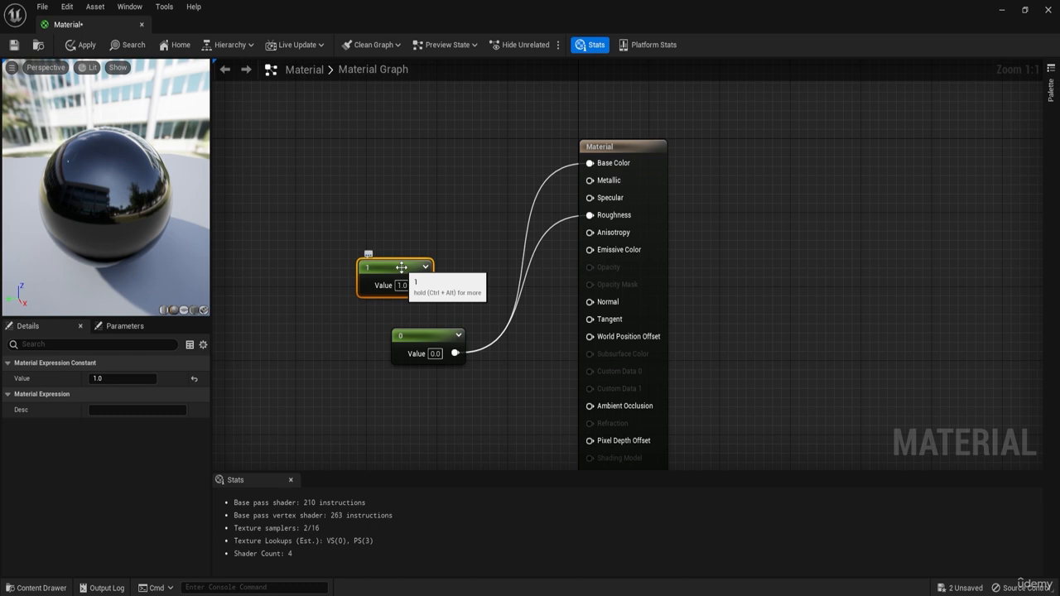
pyautogui.press('Delete')
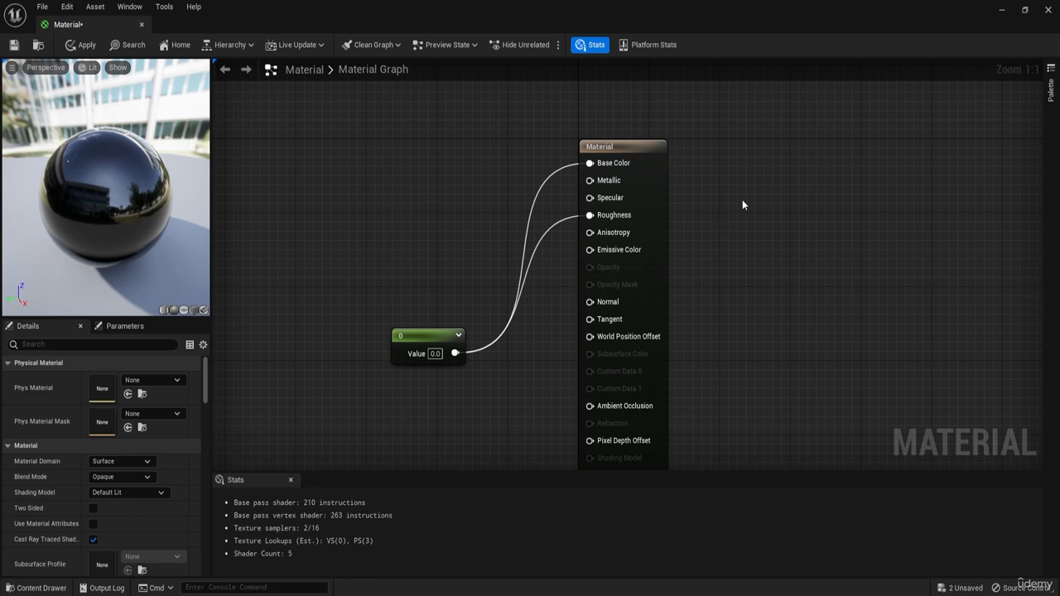
# Add a Constant, a Constant2Vector and a Constant3Vector node, stacked in the empty space to the right of the material node.
pyautogui.click(790, 155)
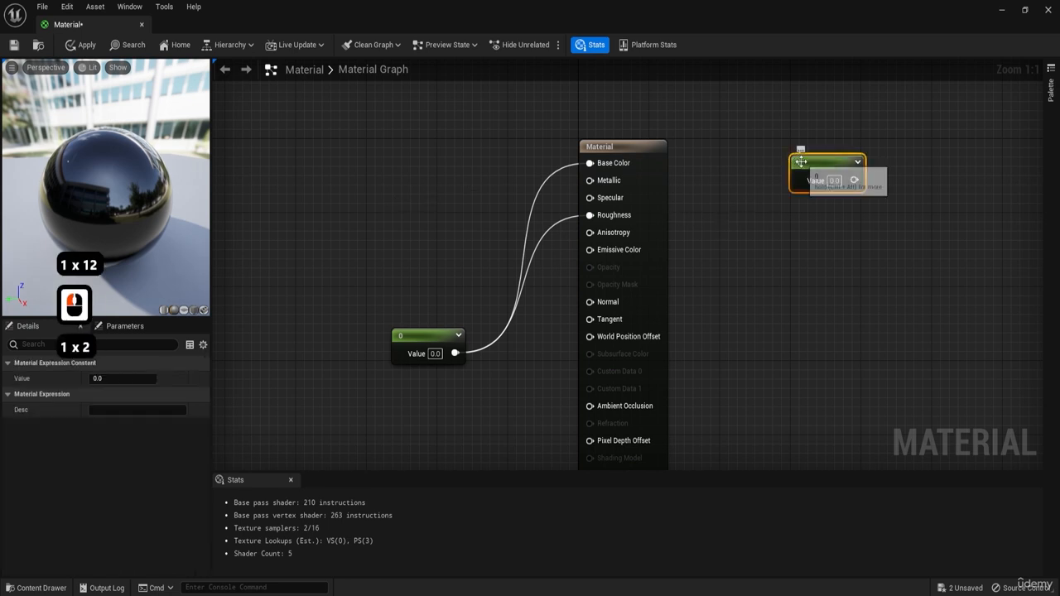
pyautogui.click(779, 228)
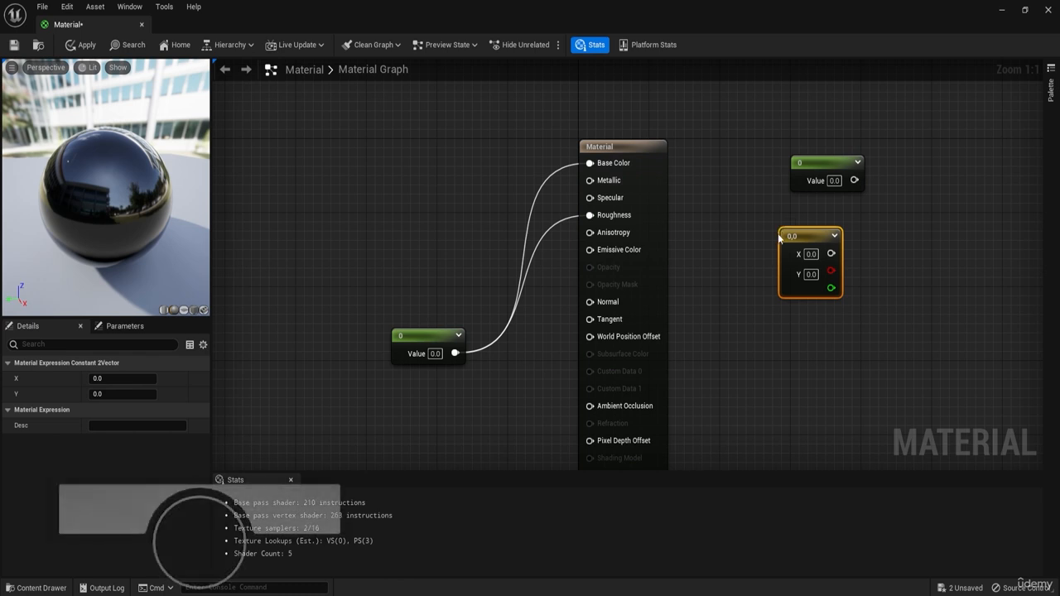
pyautogui.press('3')
pyautogui.click(777, 329)
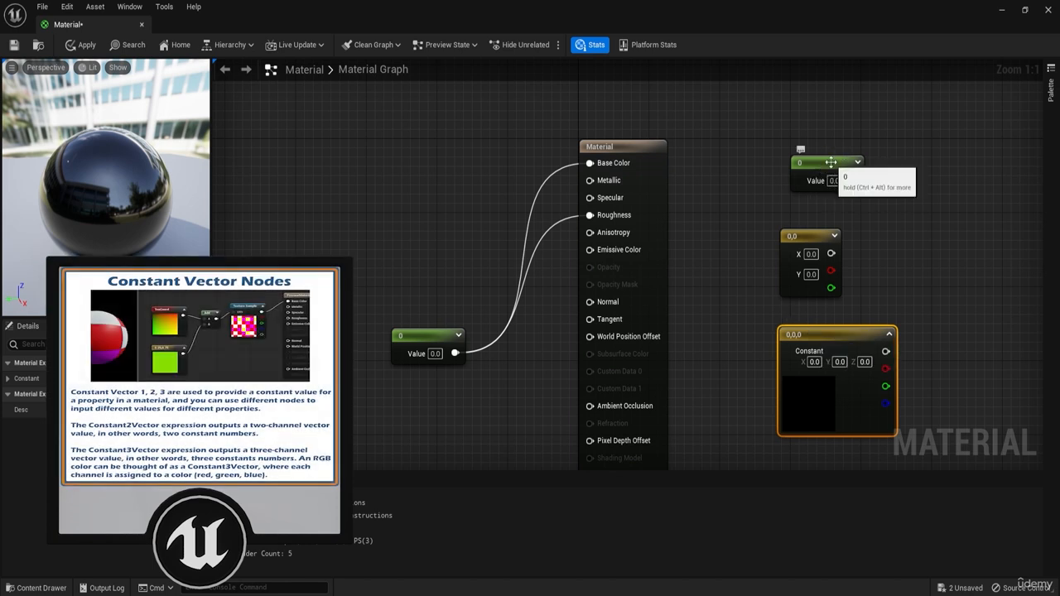
pyautogui.click(802, 235)
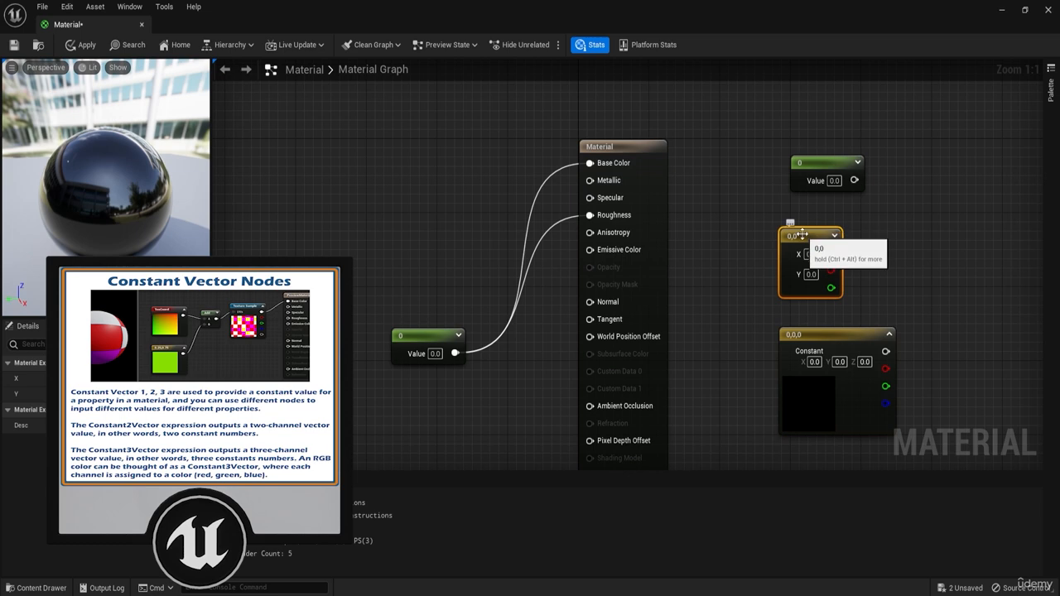
pyautogui.click(812, 334)
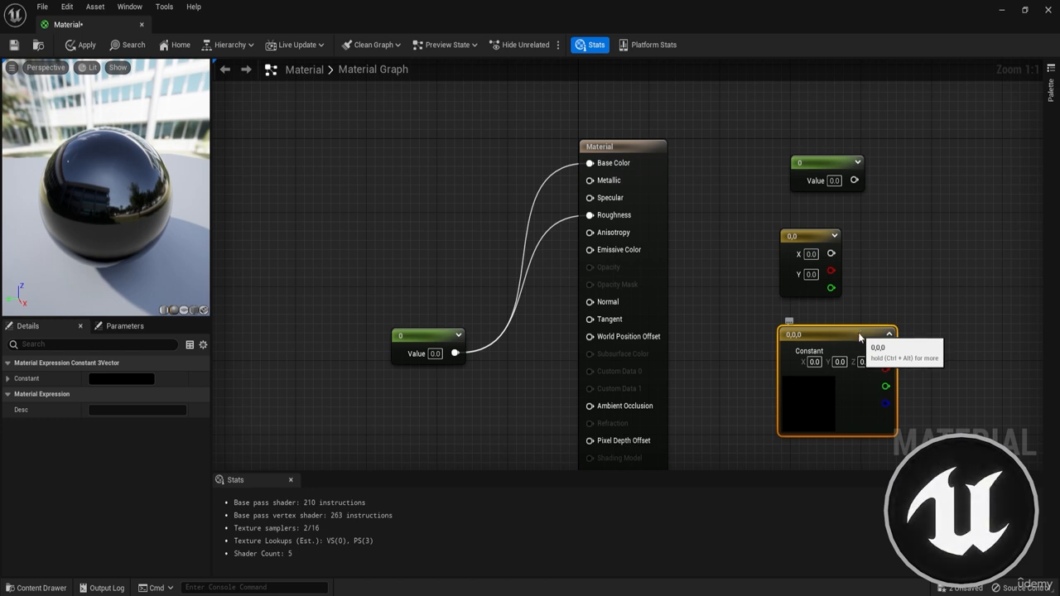
# Move the Constant3Vector node to the input side of the material node, above the connected constant, and view the preview sphere from another angle.
pyautogui.moveTo(859, 333); pyautogui.dragTo(359, 143)
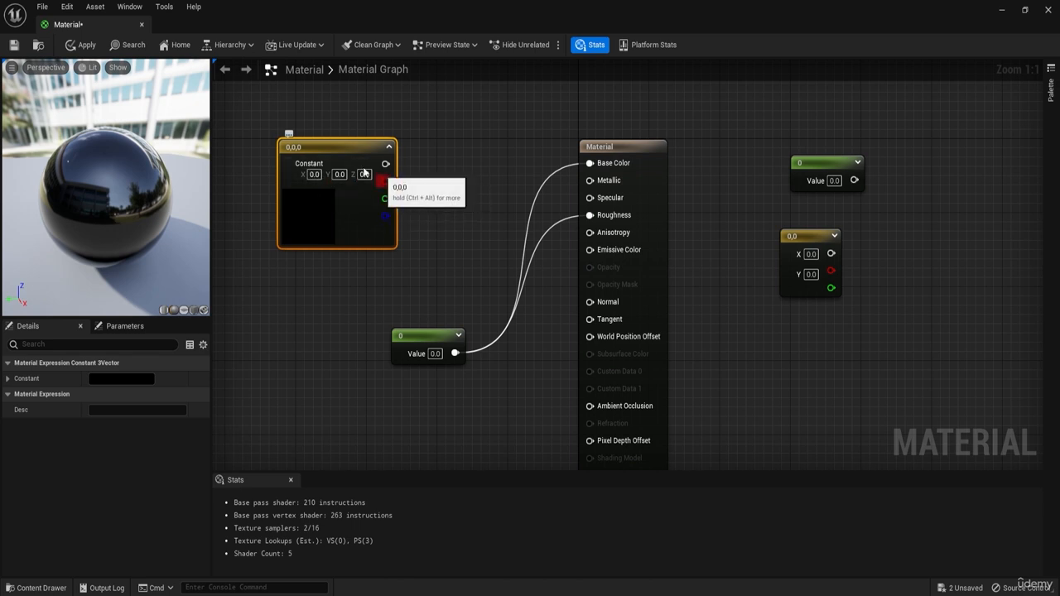
pyautogui.click(314, 174)
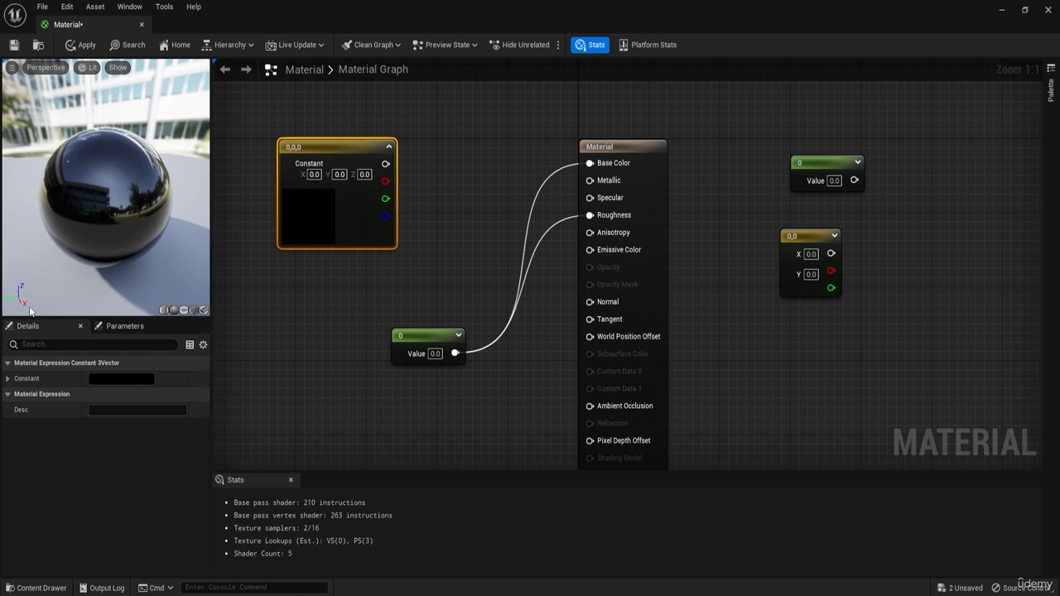
pyautogui.moveTo(20, 296); pyautogui.dragTo(166, 300)
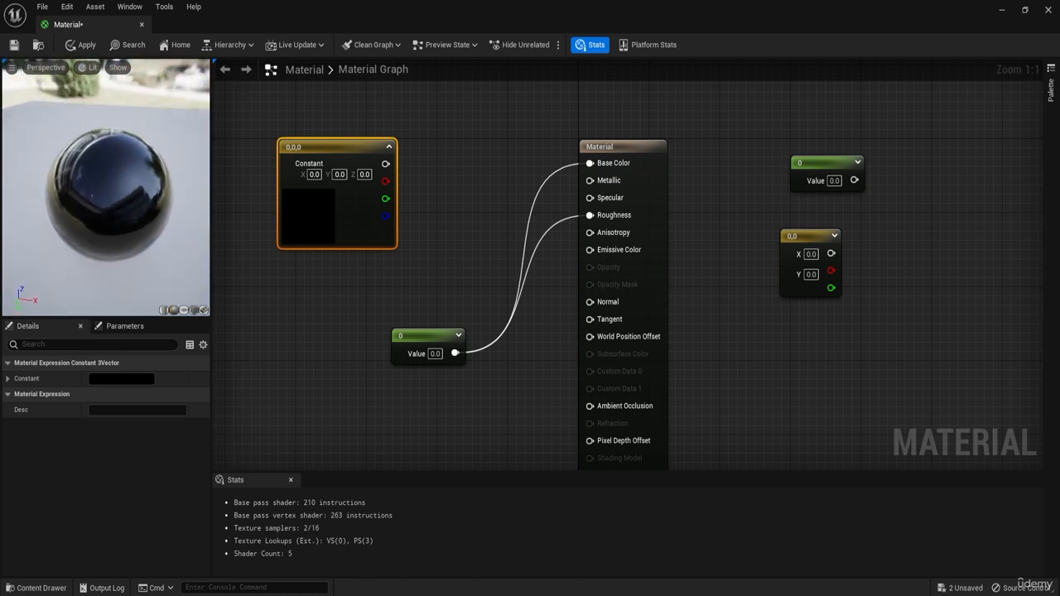
pyautogui.moveTo(49, 227)
pyautogui.mouseDown()
pyautogui.moveTo(53, 305)
pyautogui.moveTo(22, 300)
pyautogui.moveTo(41, 241)
pyautogui.mouseUp()
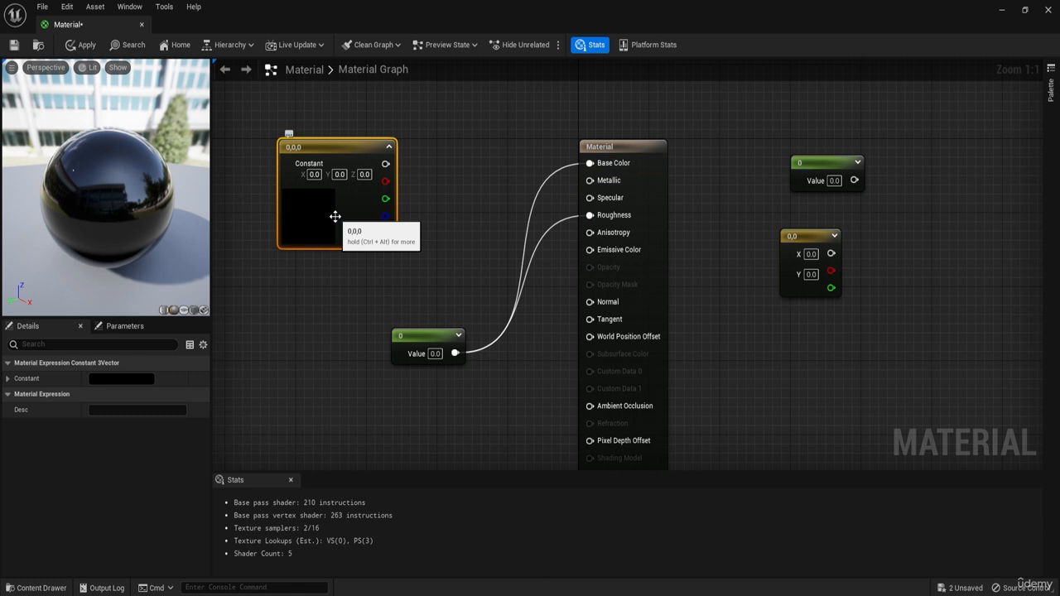
# Set the Constant3Vector's X value to 1 and connect its combined output to the material's Base Color.
pyautogui.click(315, 174)
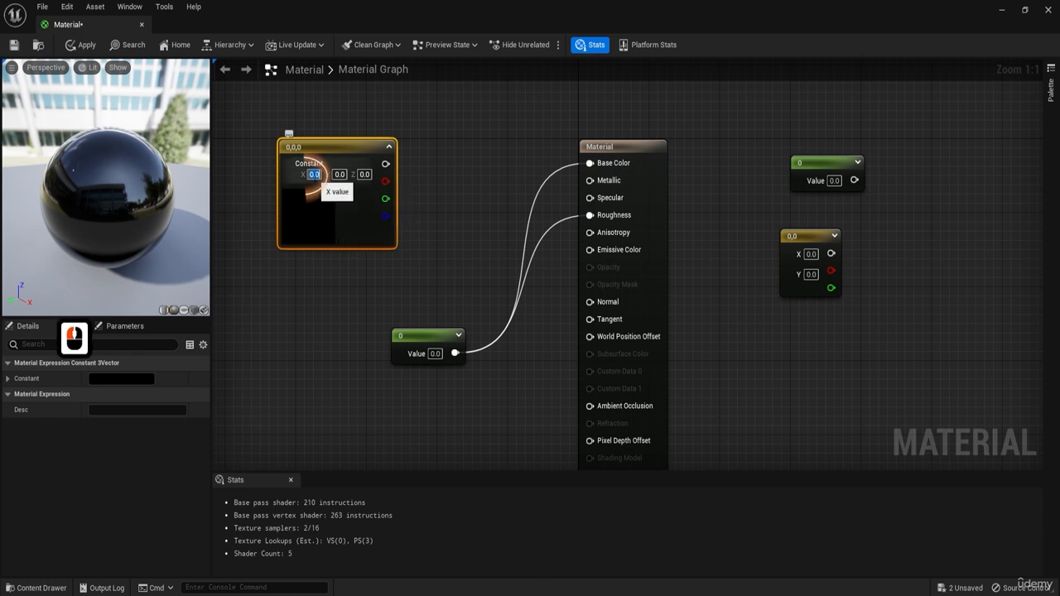
pyautogui.write('1')
pyautogui.press('Return')
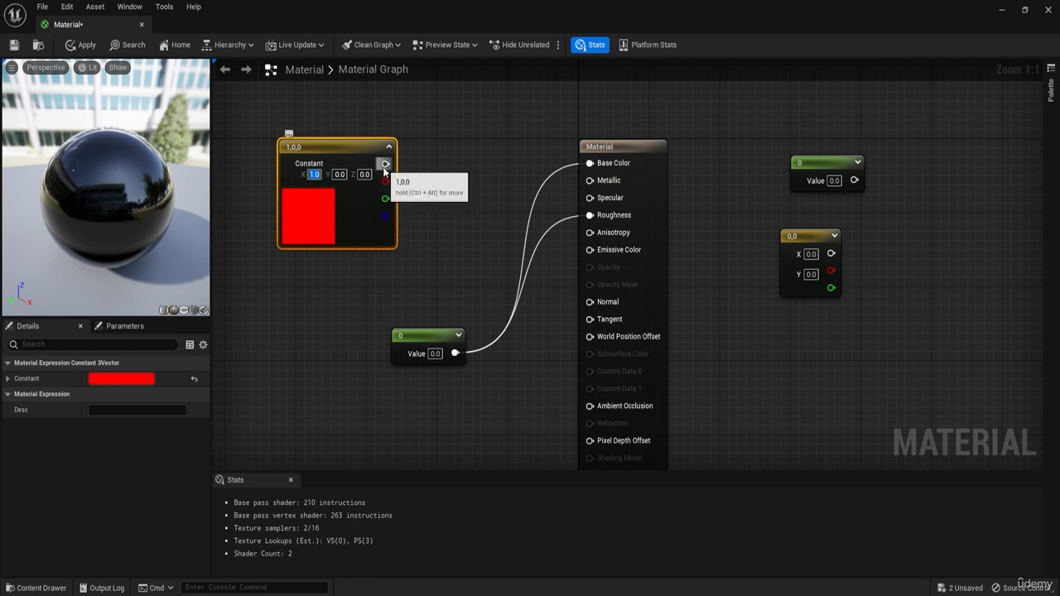
pyautogui.moveTo(385, 164); pyautogui.dragTo(401, 166)
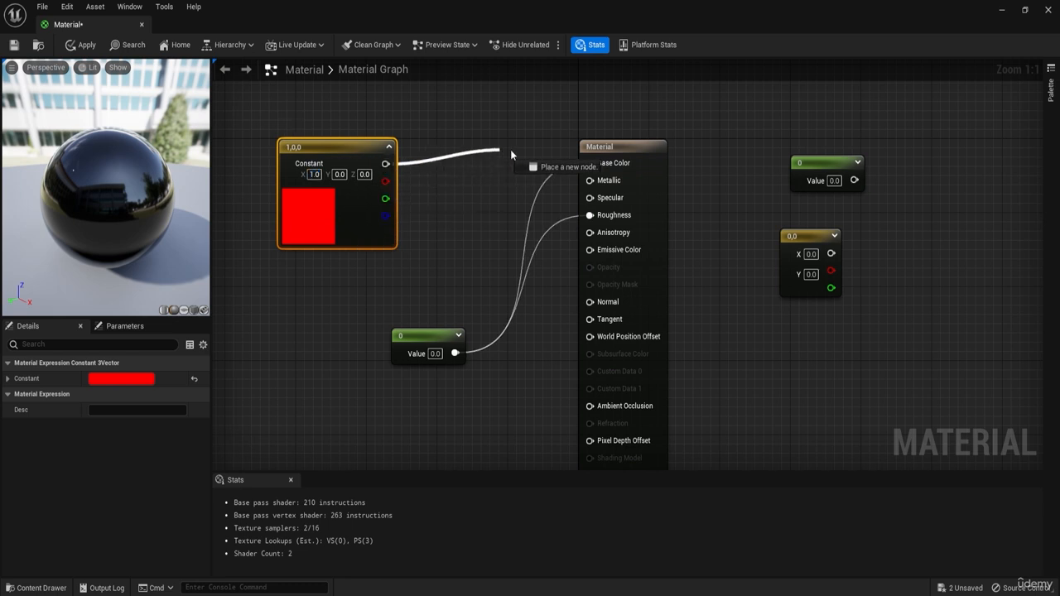
pyautogui.moveTo(511, 153); pyautogui.dragTo(590, 163)
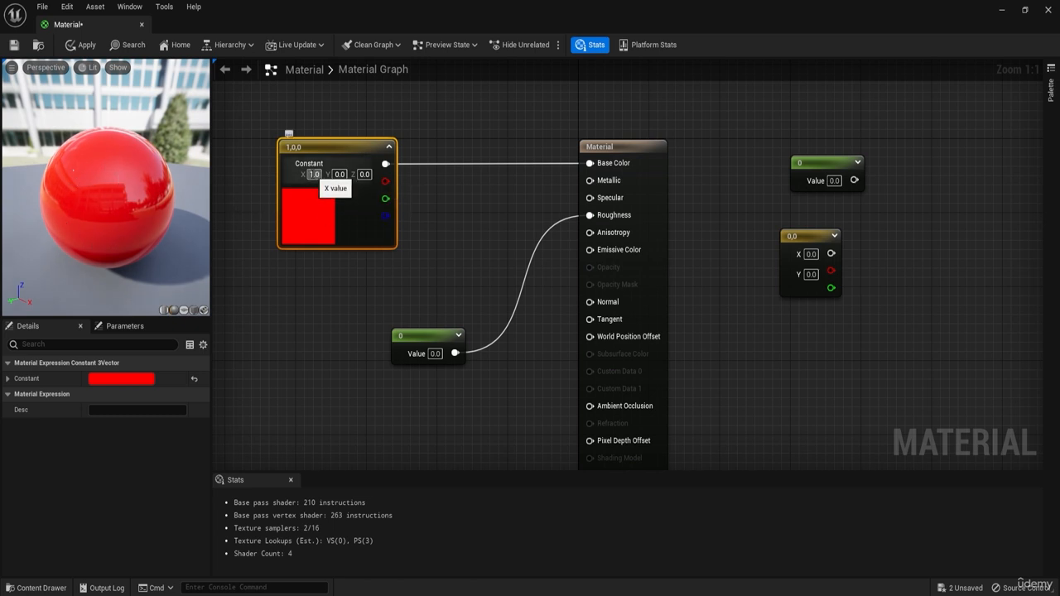
# Set both the X and Y values of the Constant3Vector to 0.5.
pyautogui.click(314, 175)
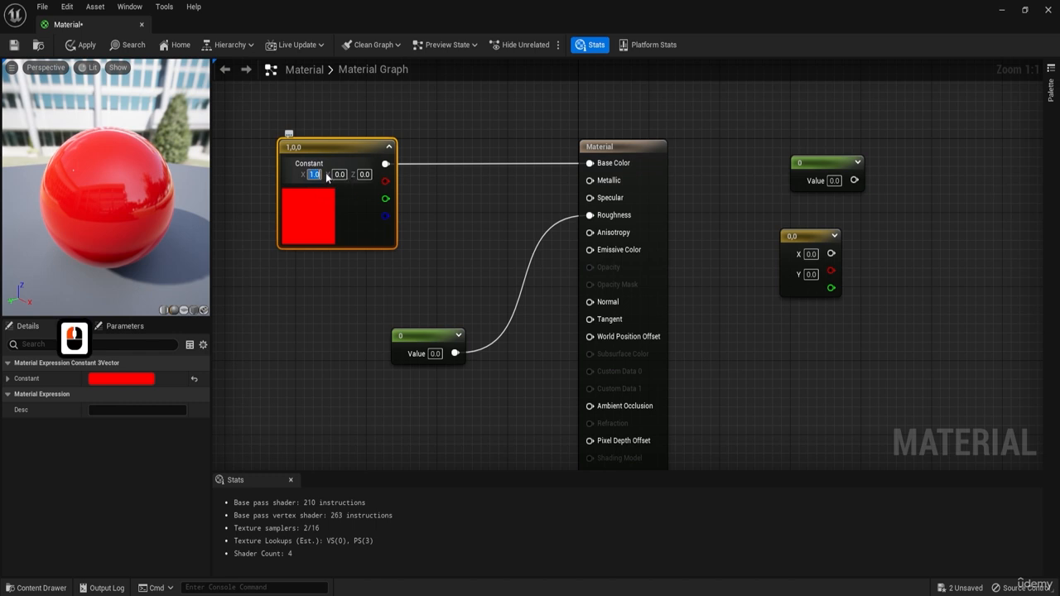
pyautogui.write('.5')
pyautogui.press('Return')
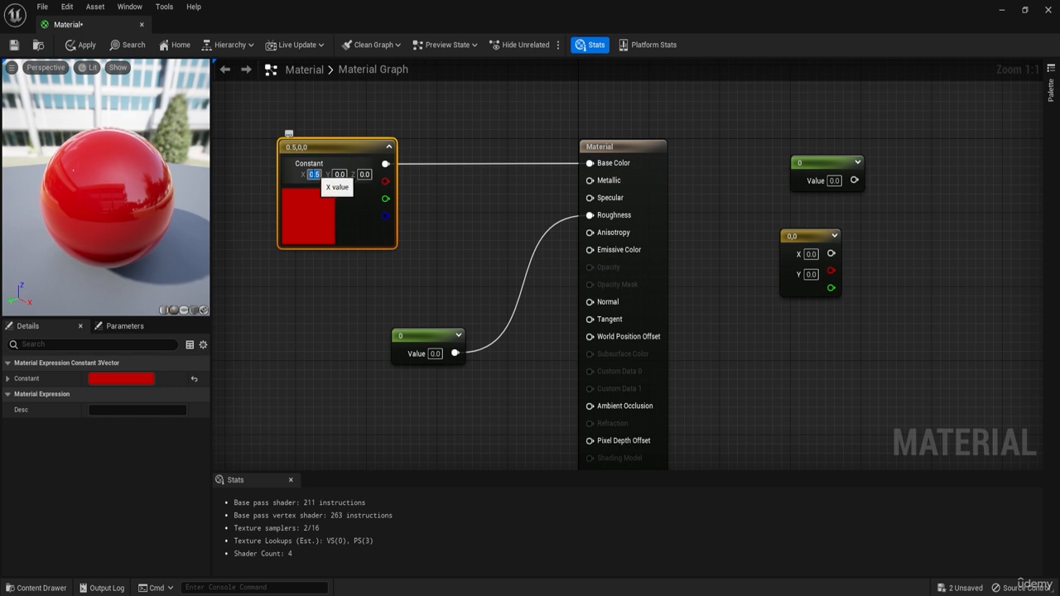
pyautogui.click(340, 173)
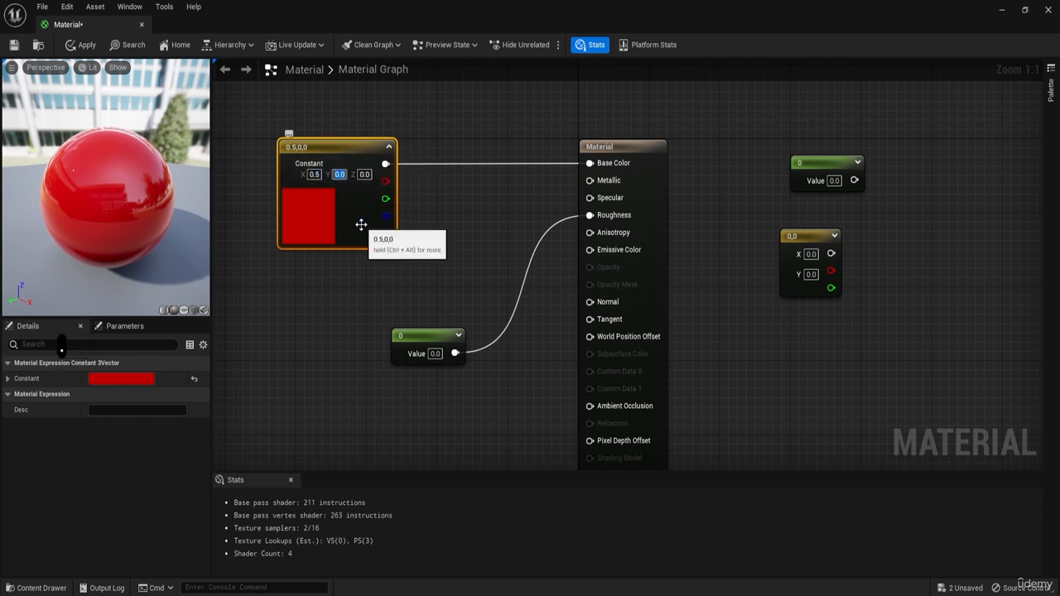
pyautogui.write('.5')
pyautogui.press('Return')
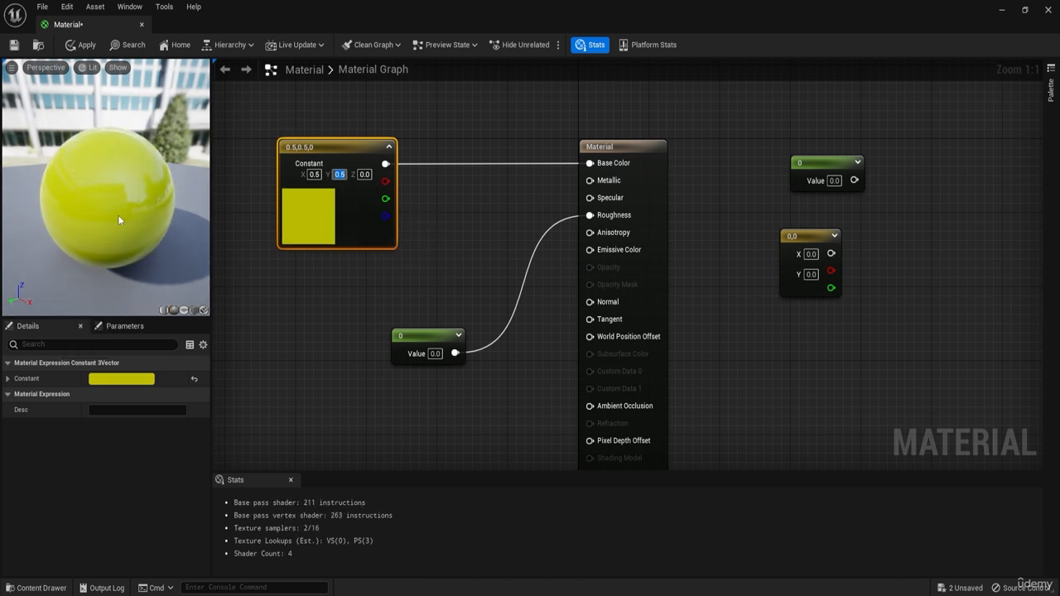
# Raise the Constant3Vector's Y and X values to 1.
pyautogui.write('1')
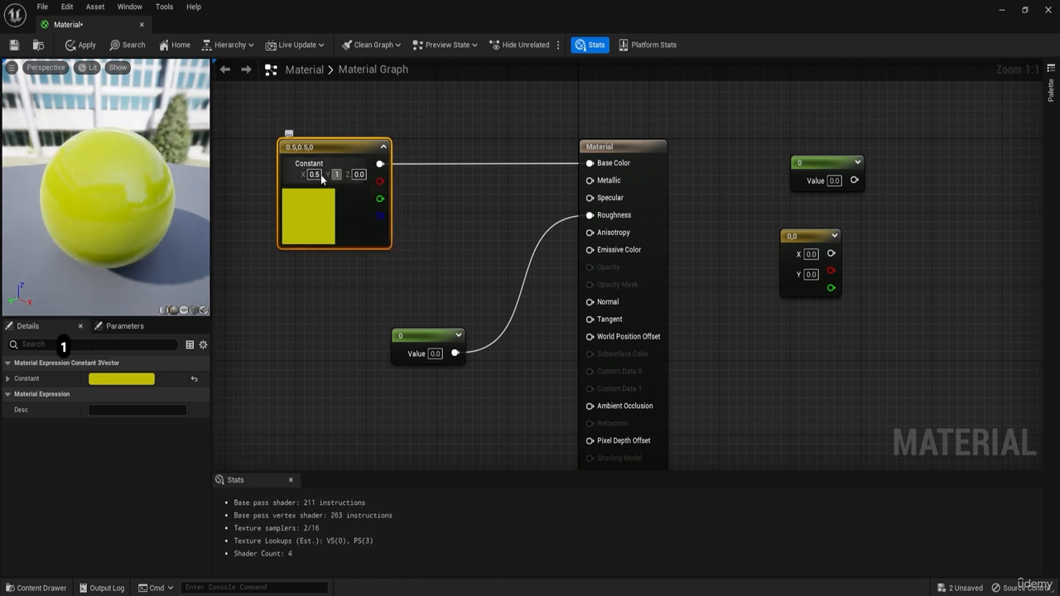
pyautogui.click(319, 174)
pyautogui.write('1')
pyautogui.press('Return')
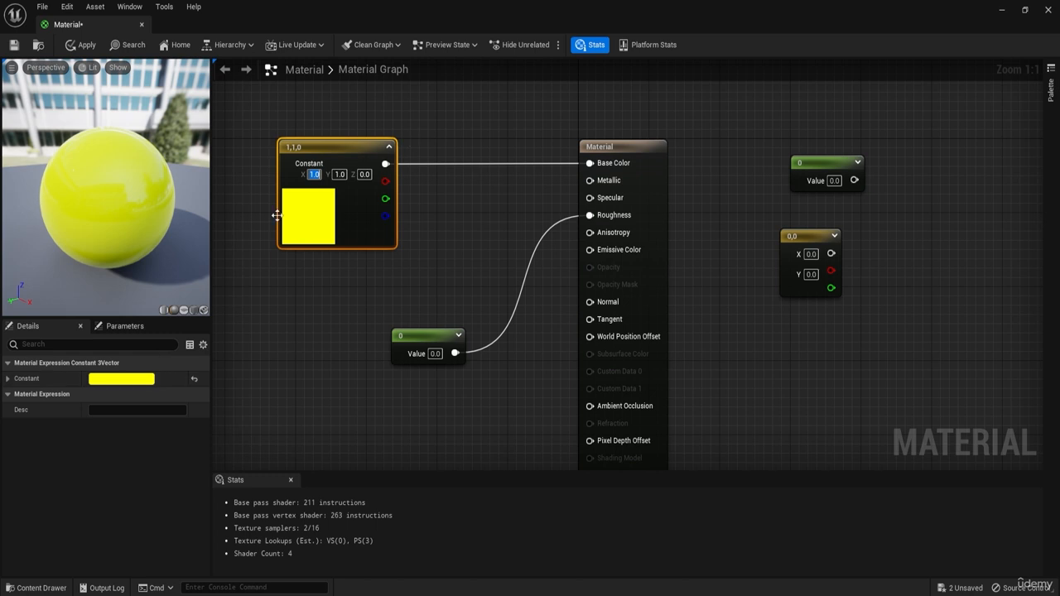
pyautogui.press('F8')
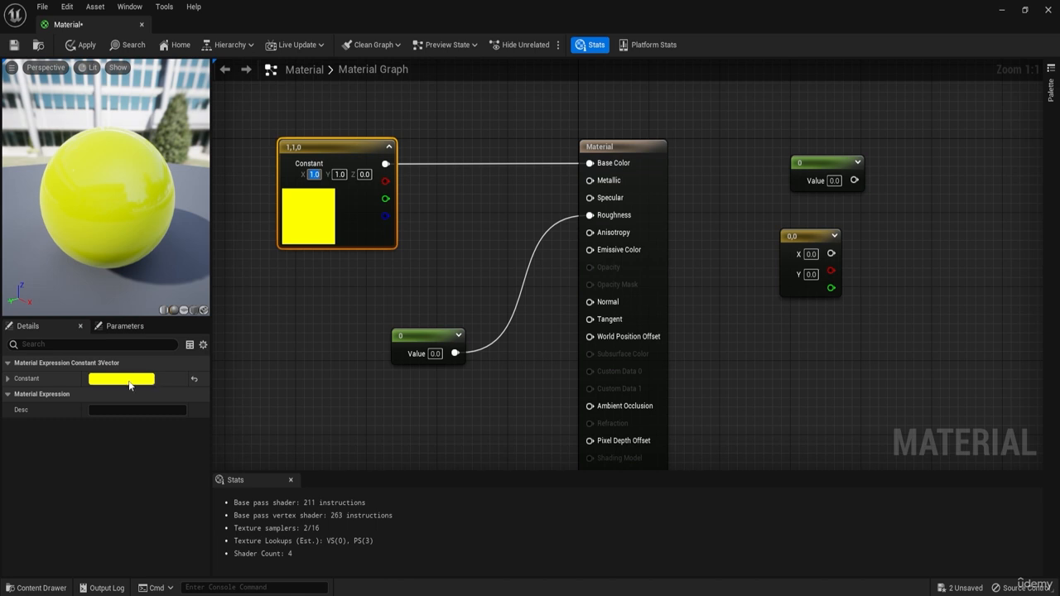
# Choose a magenta color for the Constant3Vector, about R 0.87, G 0.02, B 1.0, using the color picker.
pyautogui.click(369, 143)
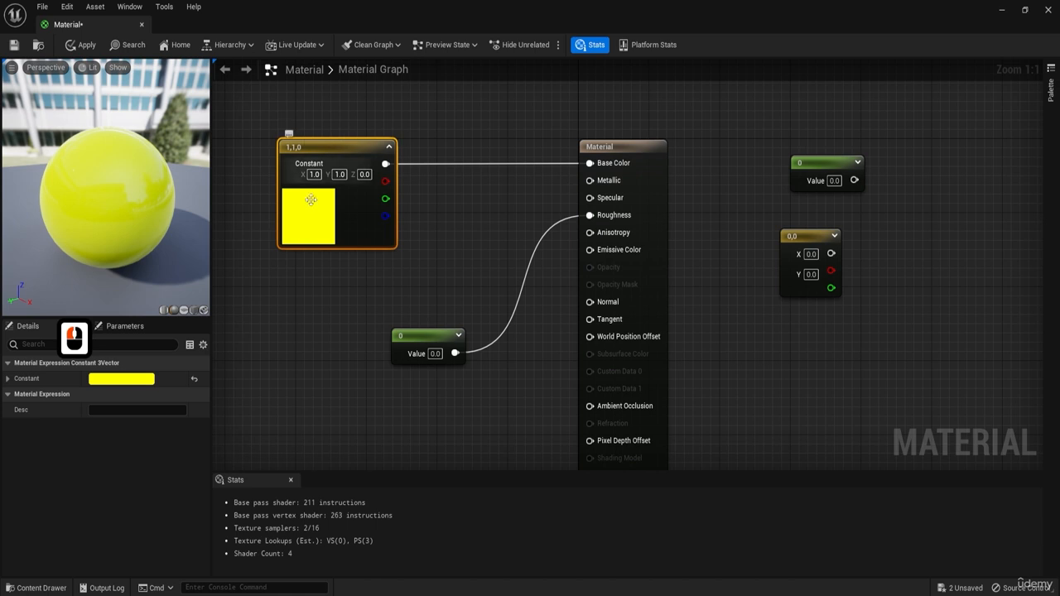
pyautogui.click(108, 383)
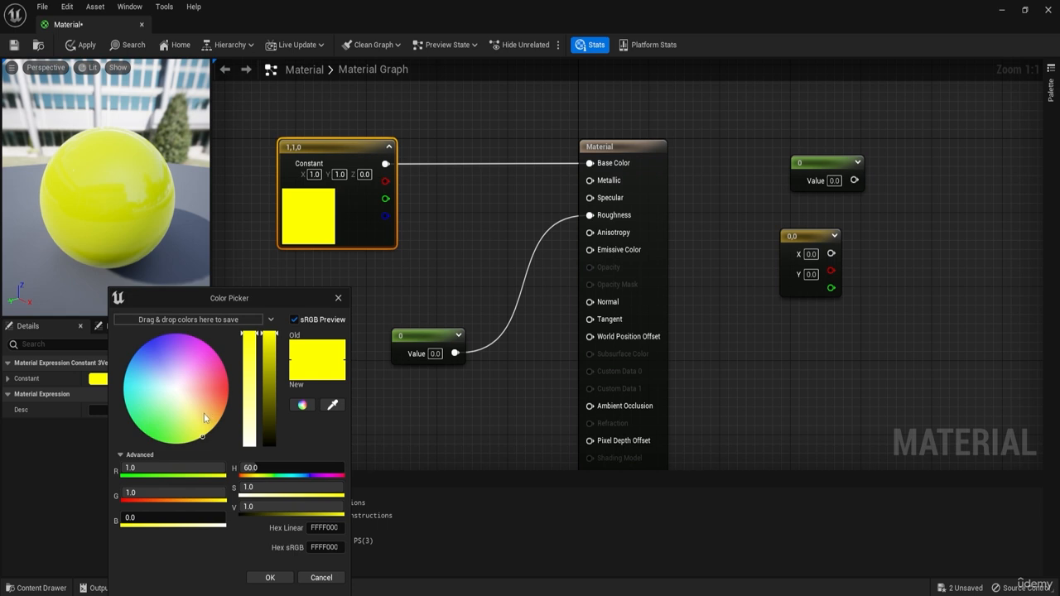
pyautogui.moveTo(204, 413); pyautogui.dragTo(195, 339)
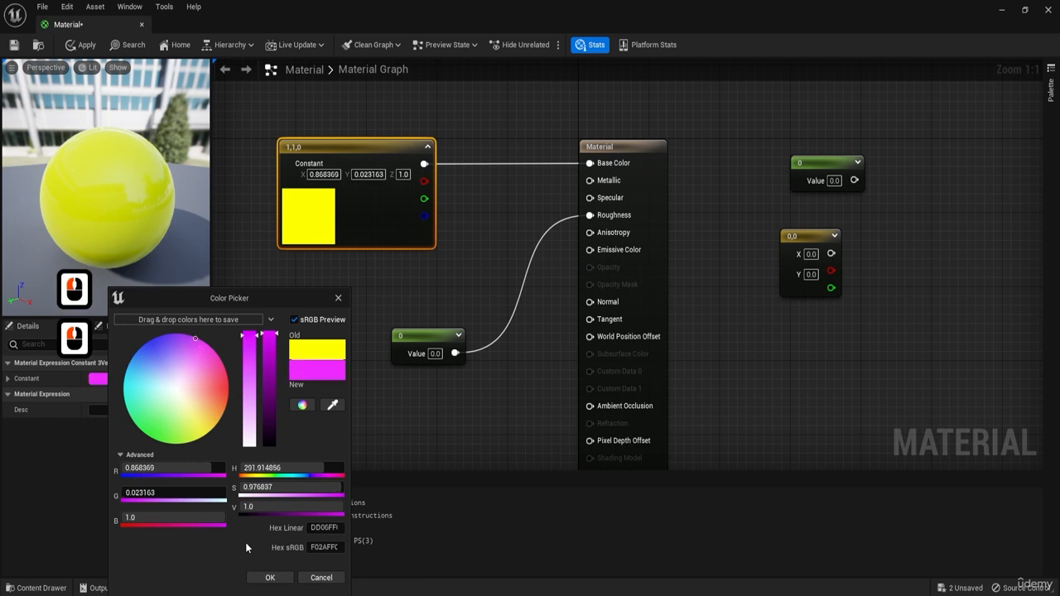
pyautogui.click(270, 577)
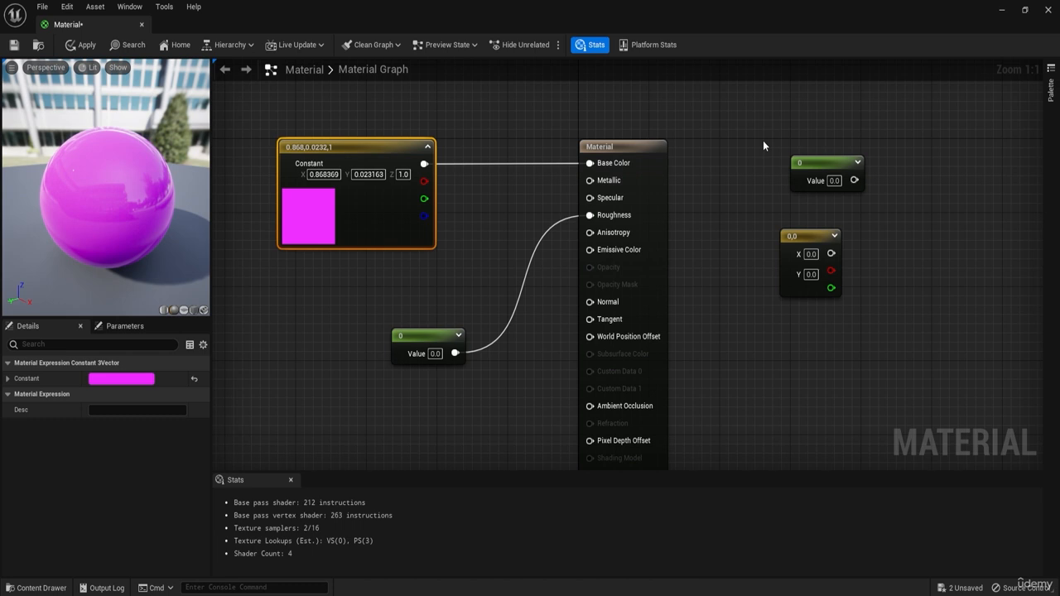
# Clean up the unused nodes in the material graph, then apply the material and close its editor.
pyautogui.click(366, 52)
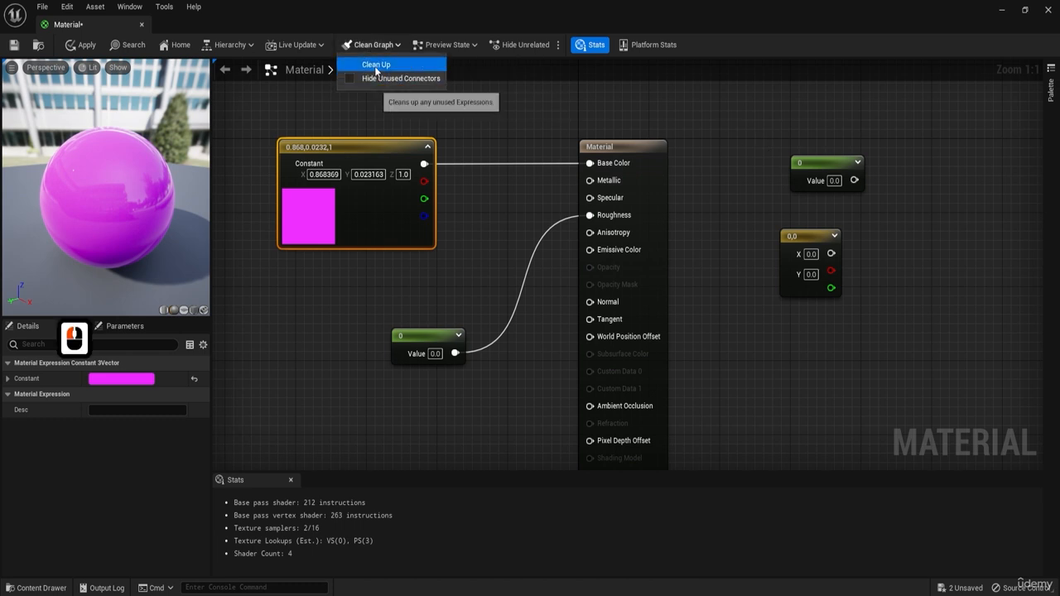
pyautogui.click(376, 65)
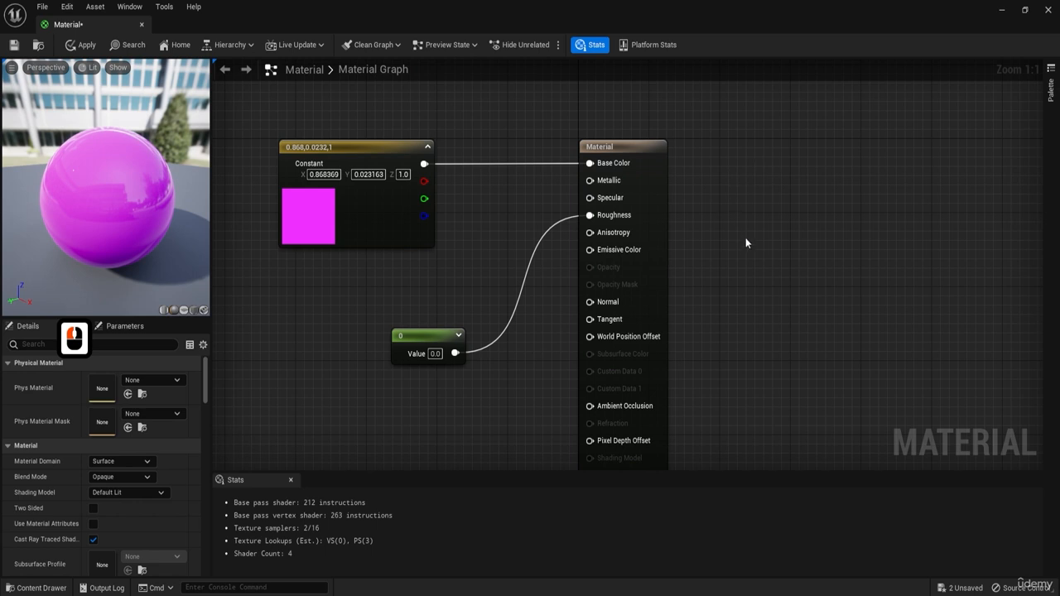
pyautogui.click(86, 44)
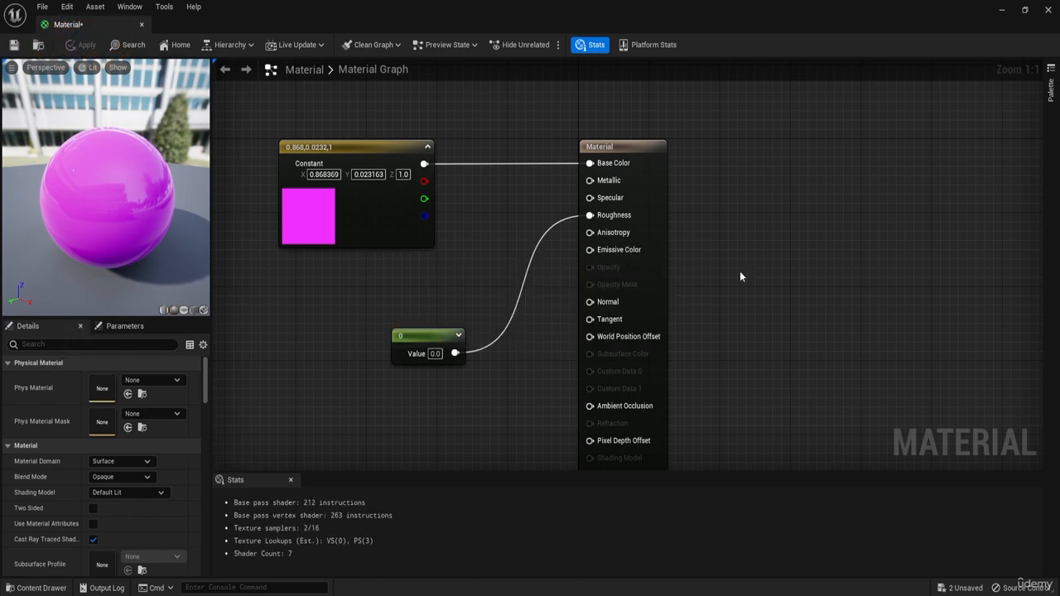
pyautogui.click(1050, 10)
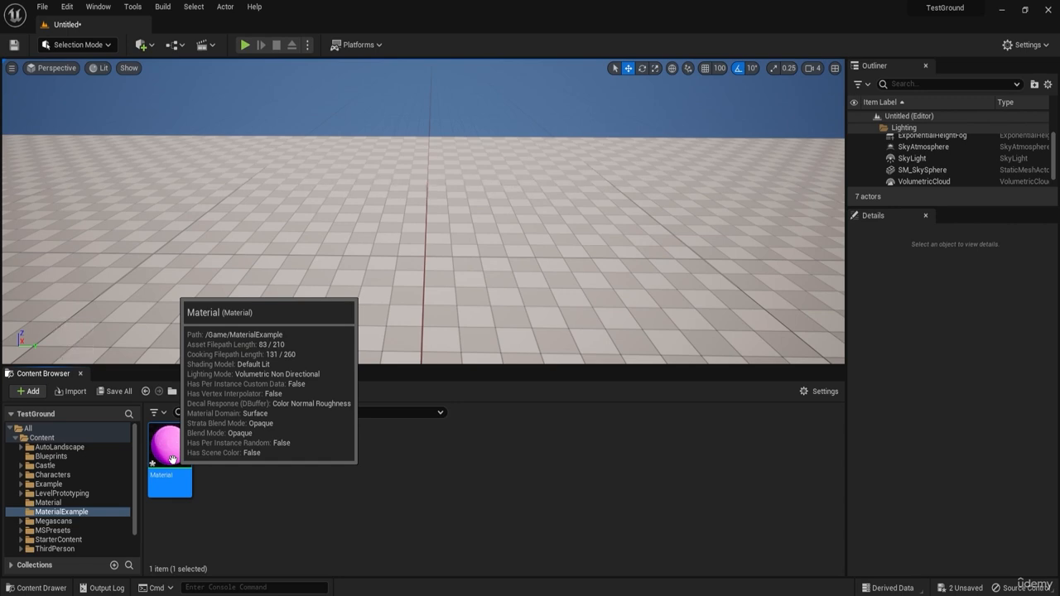
# Place a Sphere shape above the floor of the level at about X 1825, Y -78, Z 333.
pyautogui.click(141, 45)
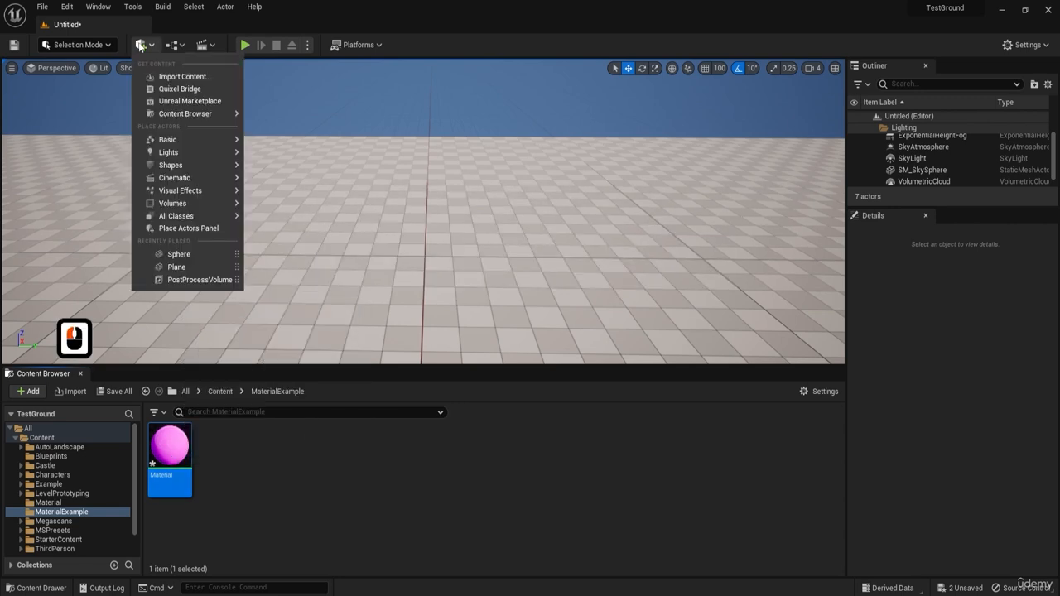
pyautogui.moveTo(199, 178)
pyautogui.moveTo(170, 164)
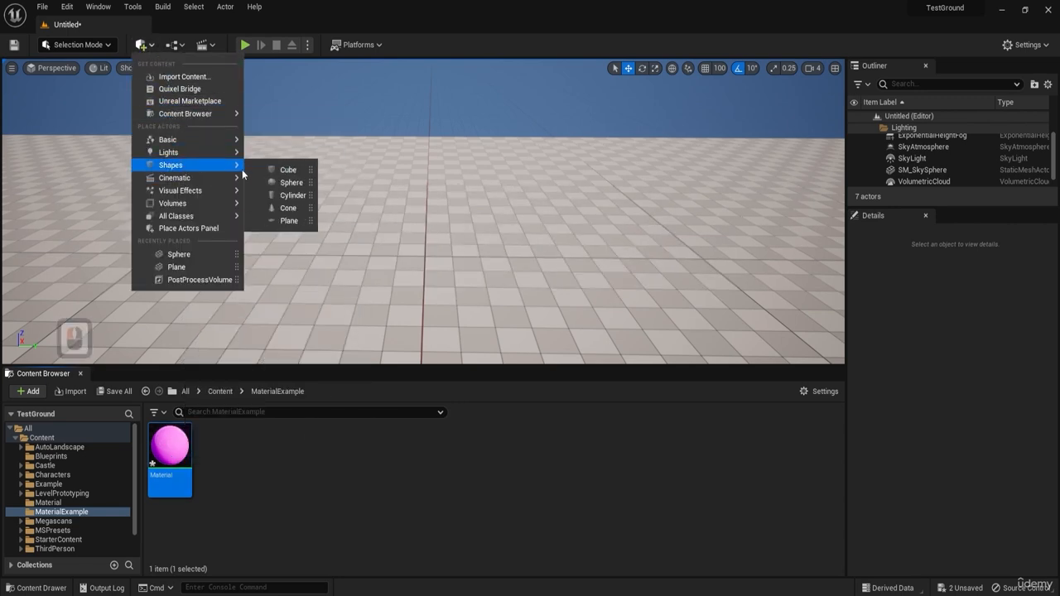
pyautogui.moveTo(290, 181); pyautogui.dragTo(392, 147)
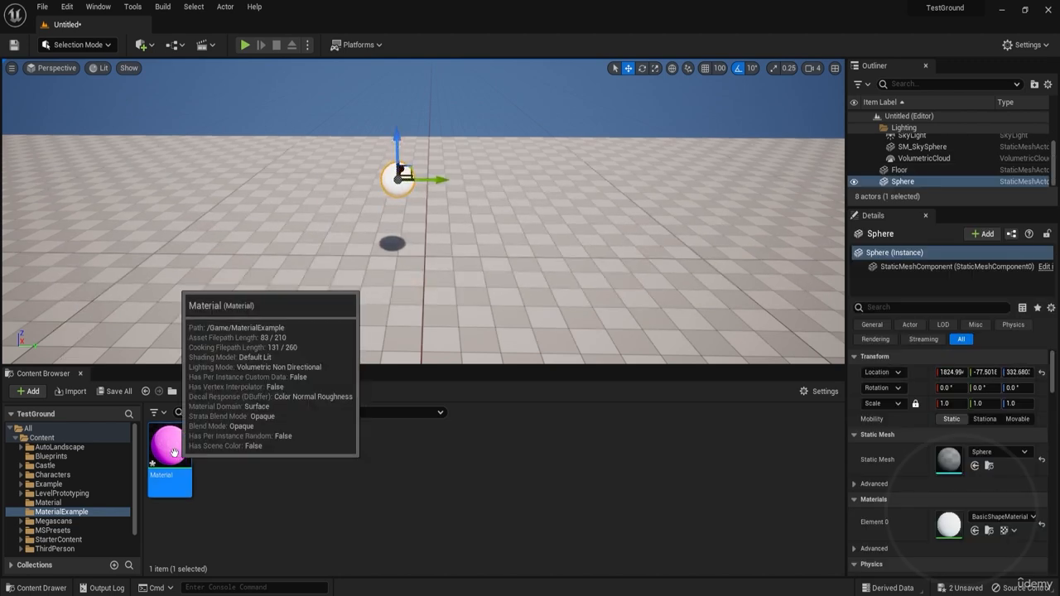
# Assign the magenta Material from the MaterialExample folder to the sphere and switch the viewport to game view.
pyautogui.moveTo(178, 451); pyautogui.dragTo(389, 176)
pyautogui.moveTo(389, 176); pyautogui.dragTo(381, 184, button='right')
pyautogui.press('w')
pyautogui.press('w')
pyautogui.press('w')
pyautogui.press('a')
pyautogui.press('w')
pyautogui.press('s')
pyautogui.press('g')
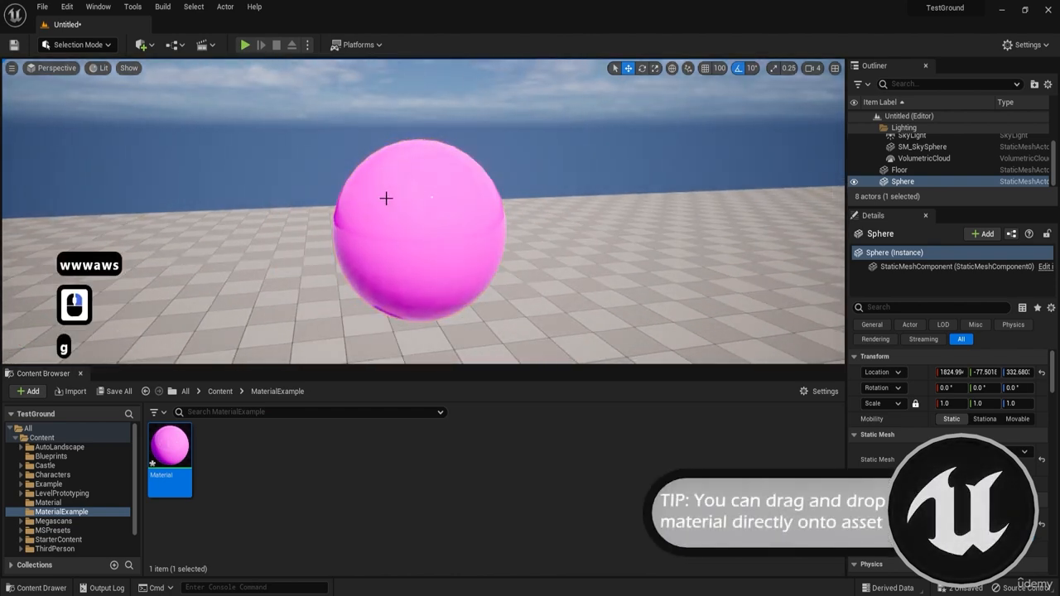